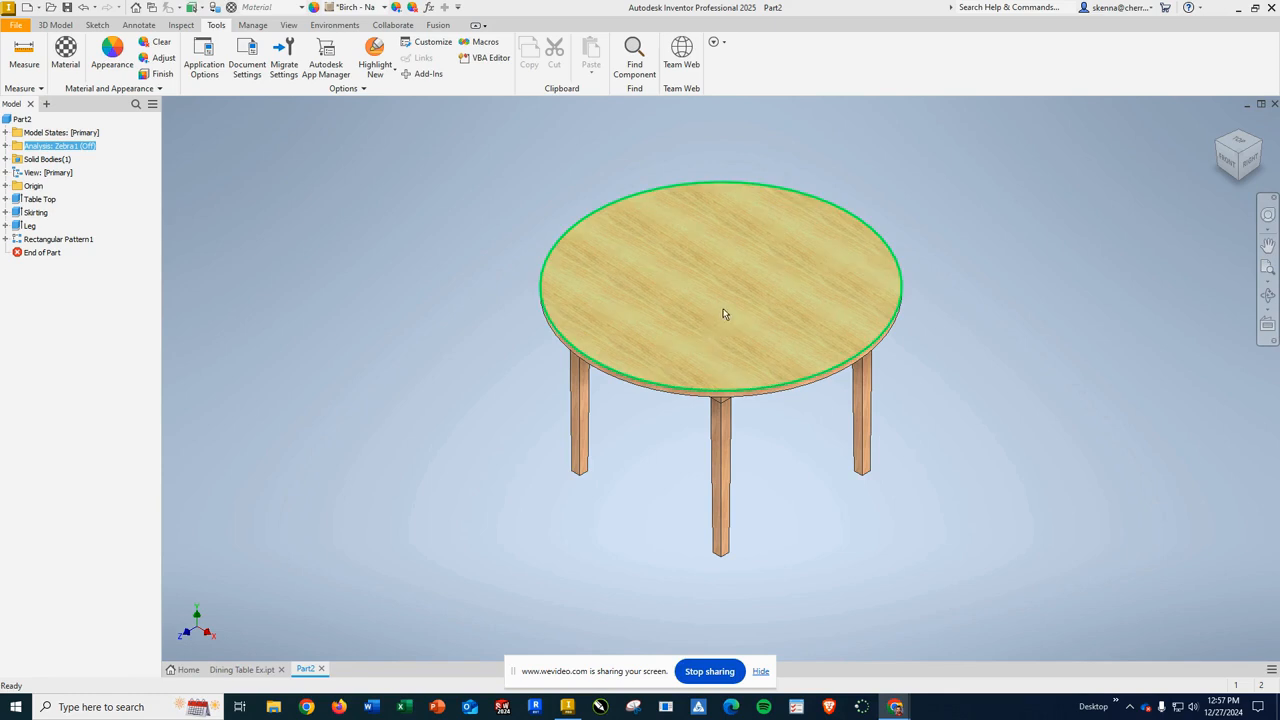
{"action": "left_click_drag", "start_coordinate": [1245, 179], "coordinate": [1225, 182]}
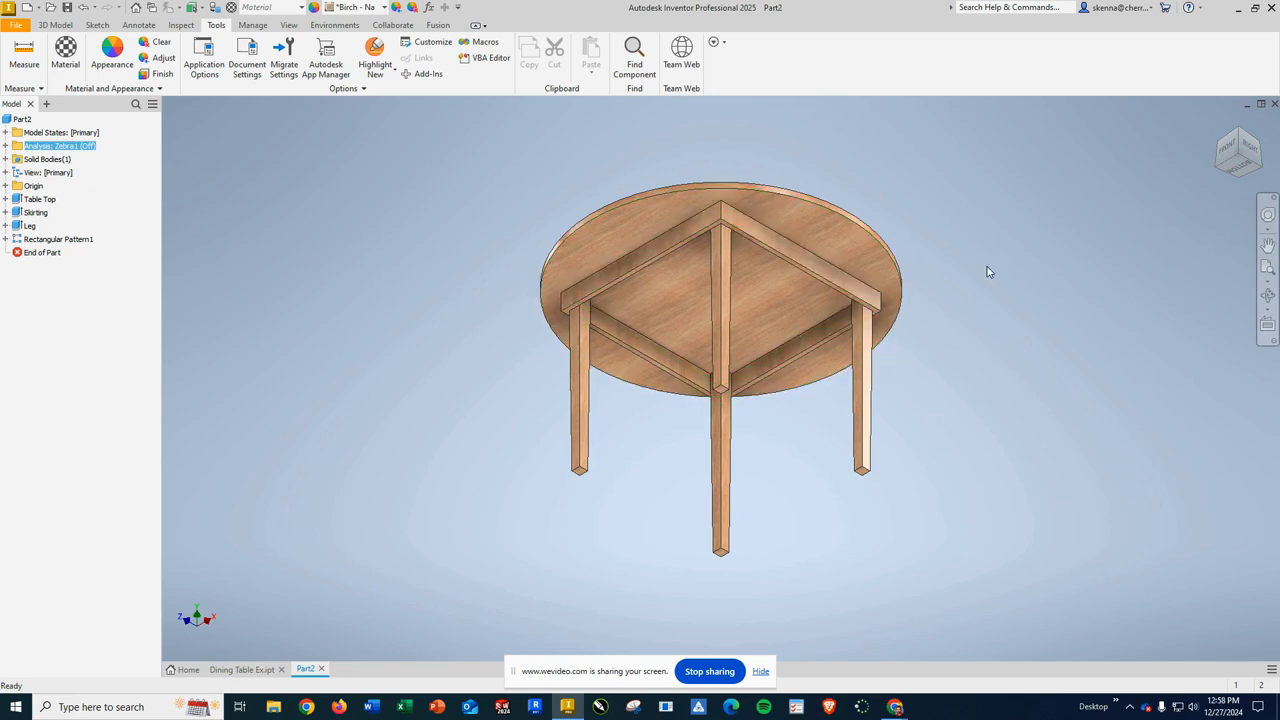
{"action": "left_click", "coordinate": [1249, 139]}
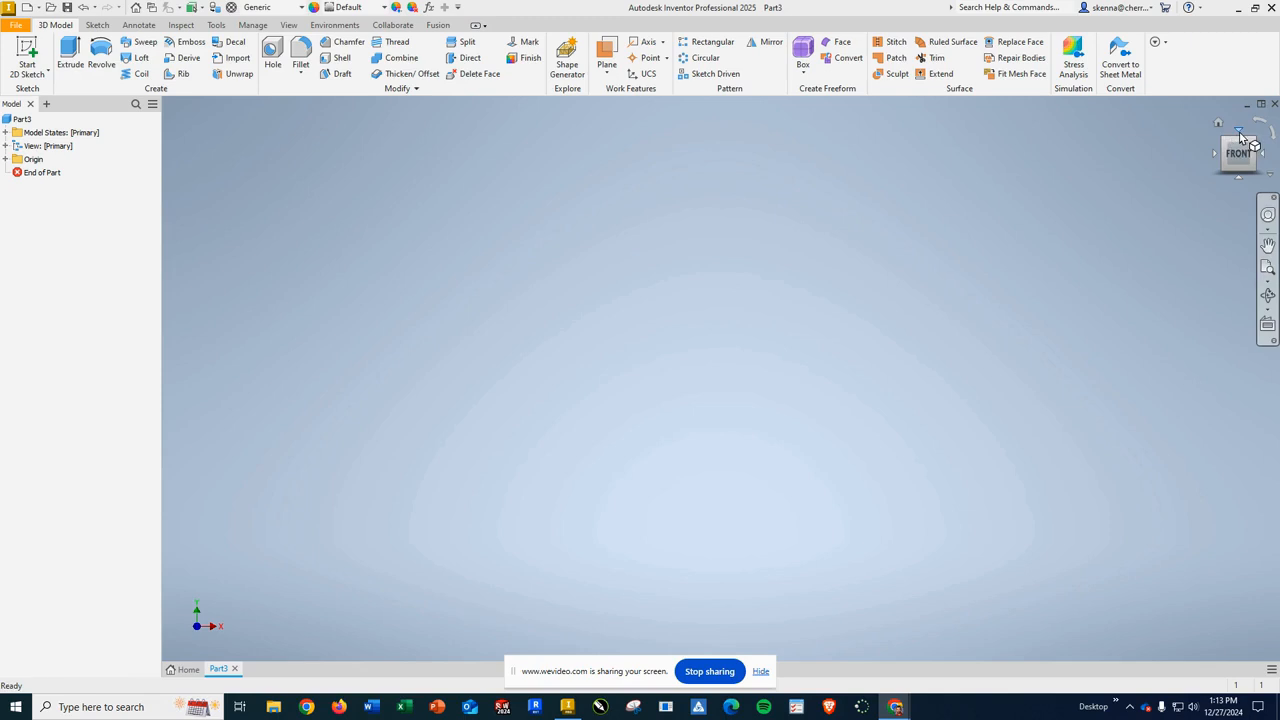
Orient the empty part to the top view and start a 2D sketch on the origin's XZ plane
{"action": "left_click", "coordinate": [1240, 132]}
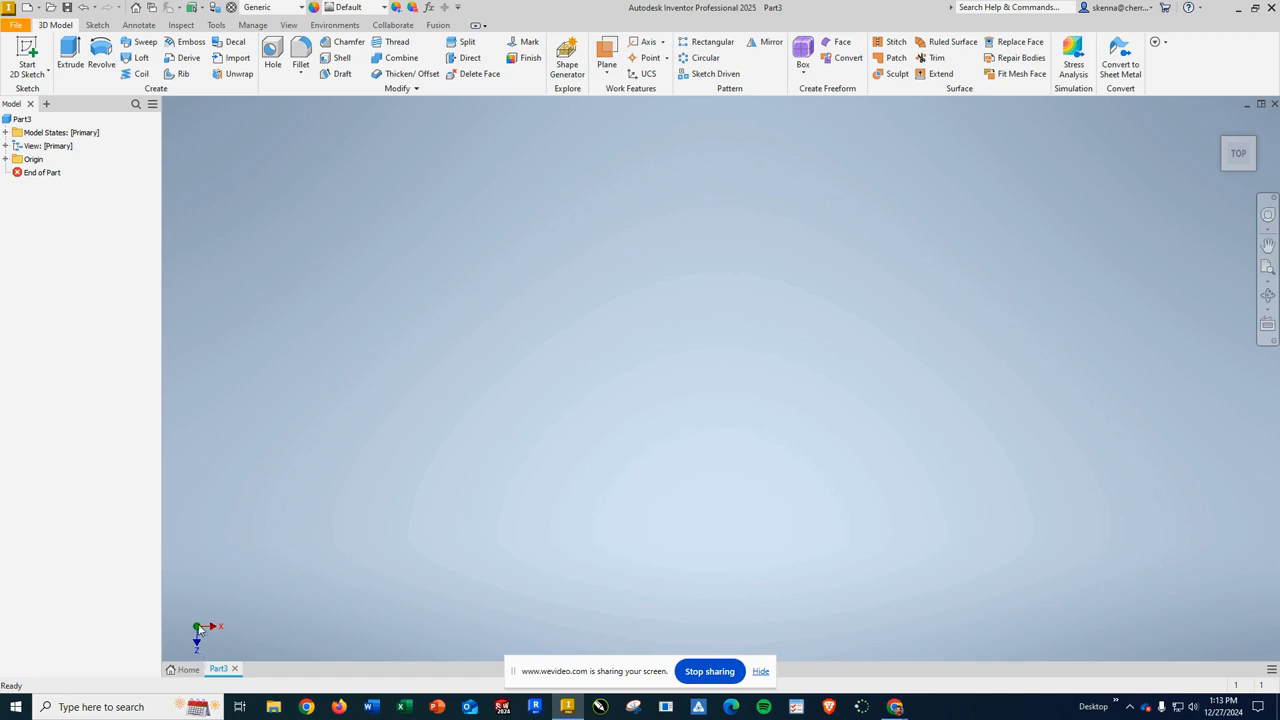
{"action": "left_click", "coordinate": [5, 159]}
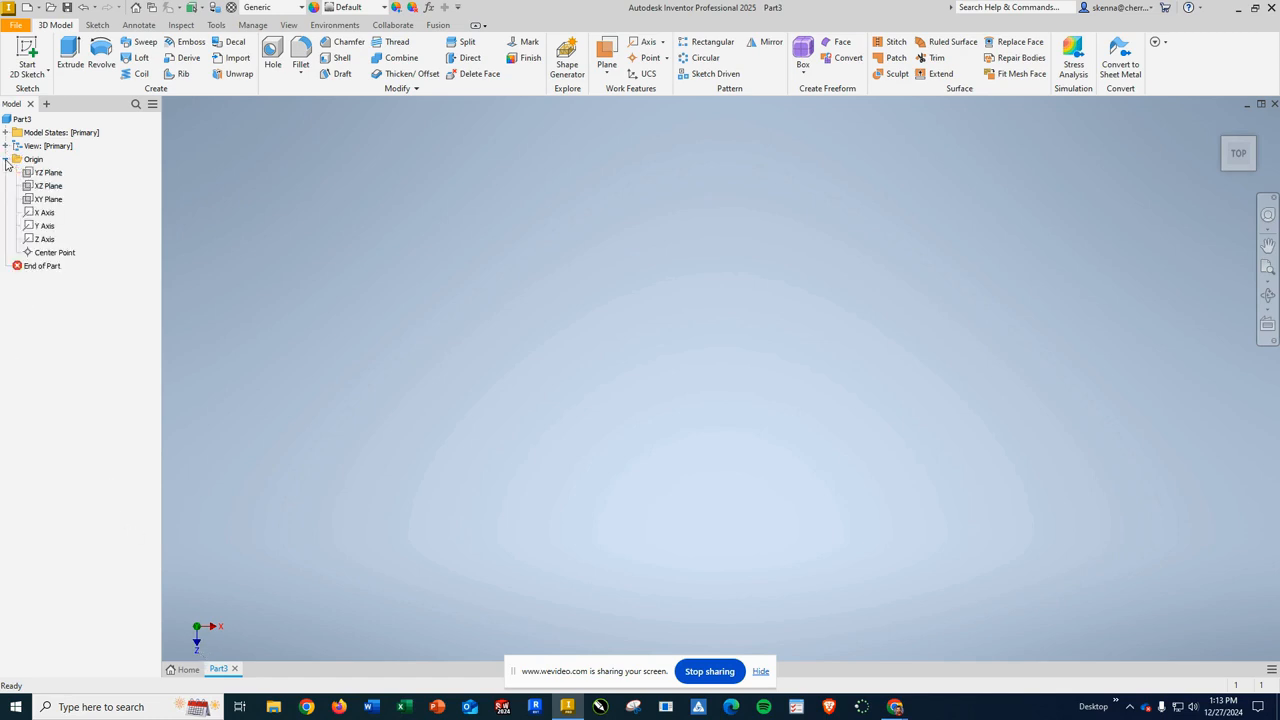
{"action": "left_click", "coordinate": [50, 187]}
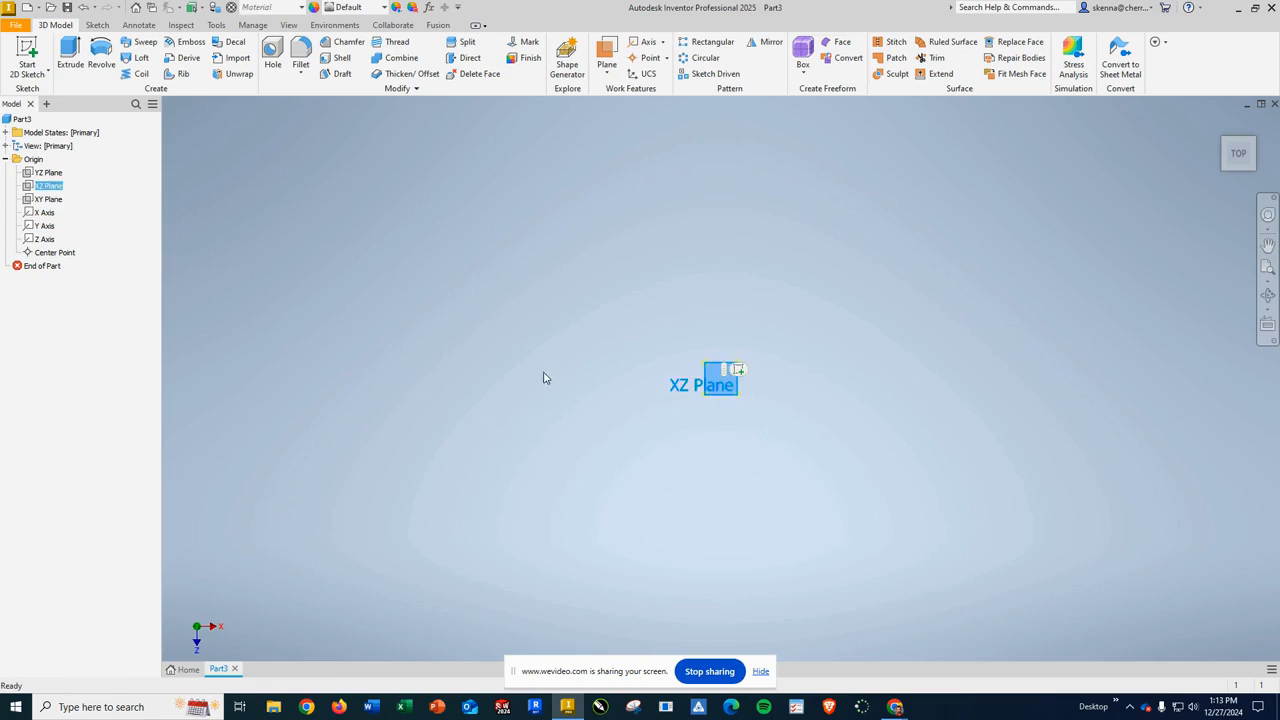
{"action": "left_click", "coordinate": [31, 55]}
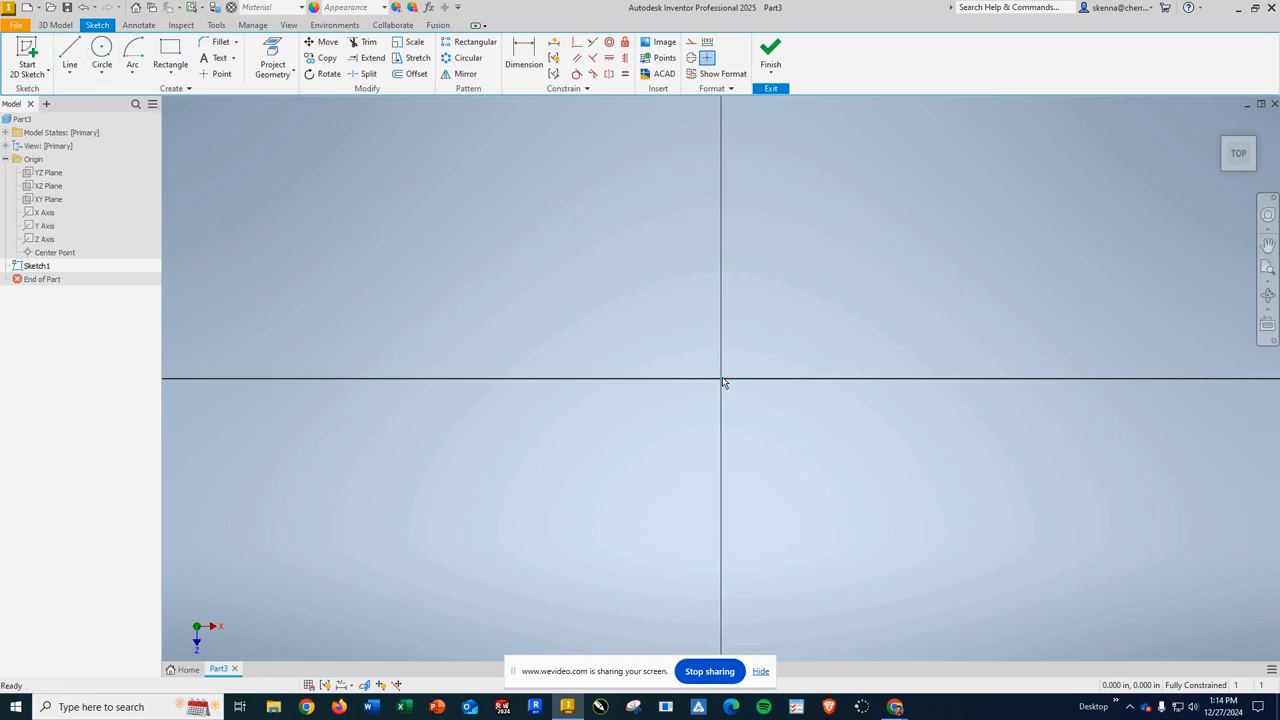
Sketch a 48 in diameter circle centered on the origin and finish the sketch
{"action": "left_click", "coordinate": [101, 52]}
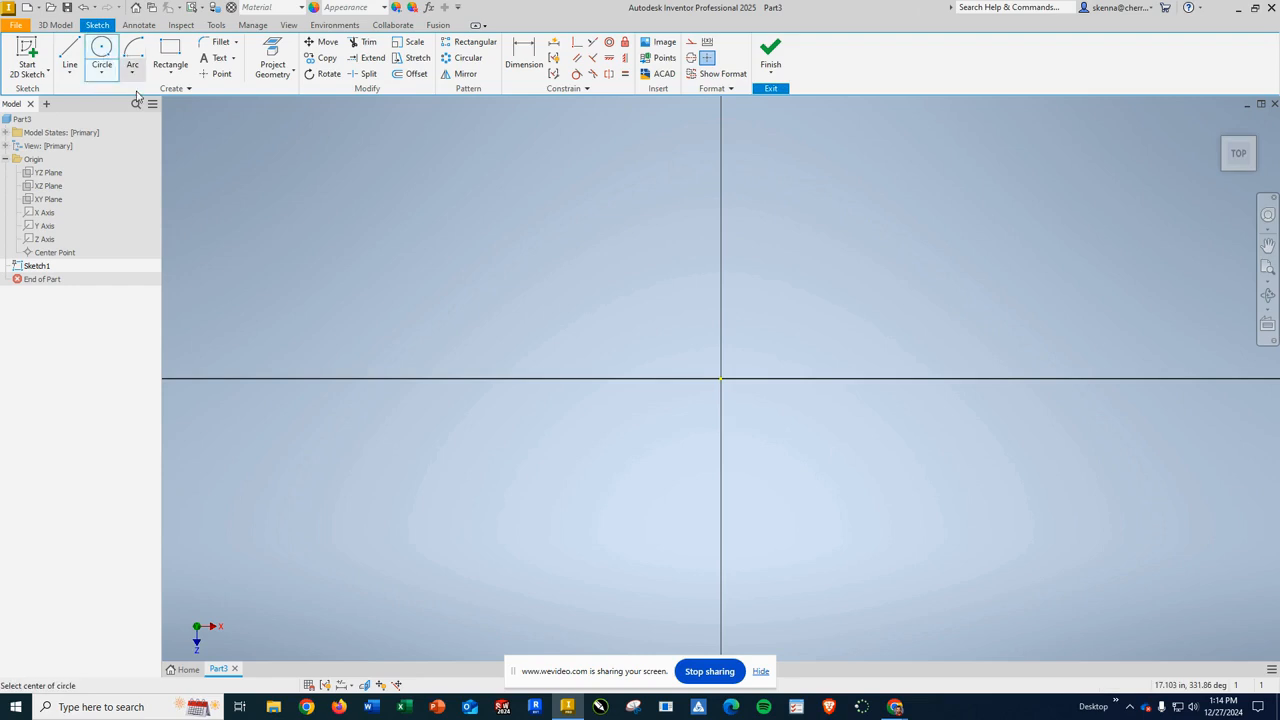
{"action": "left_click", "coordinate": [721, 379]}
{"action": "scroll", "coordinate": [809, 310], "scroll_direction": "up", "scroll_amount": 5}
{"action": "scroll", "coordinate": [809, 312], "scroll_direction": "down", "scroll_amount": 6}
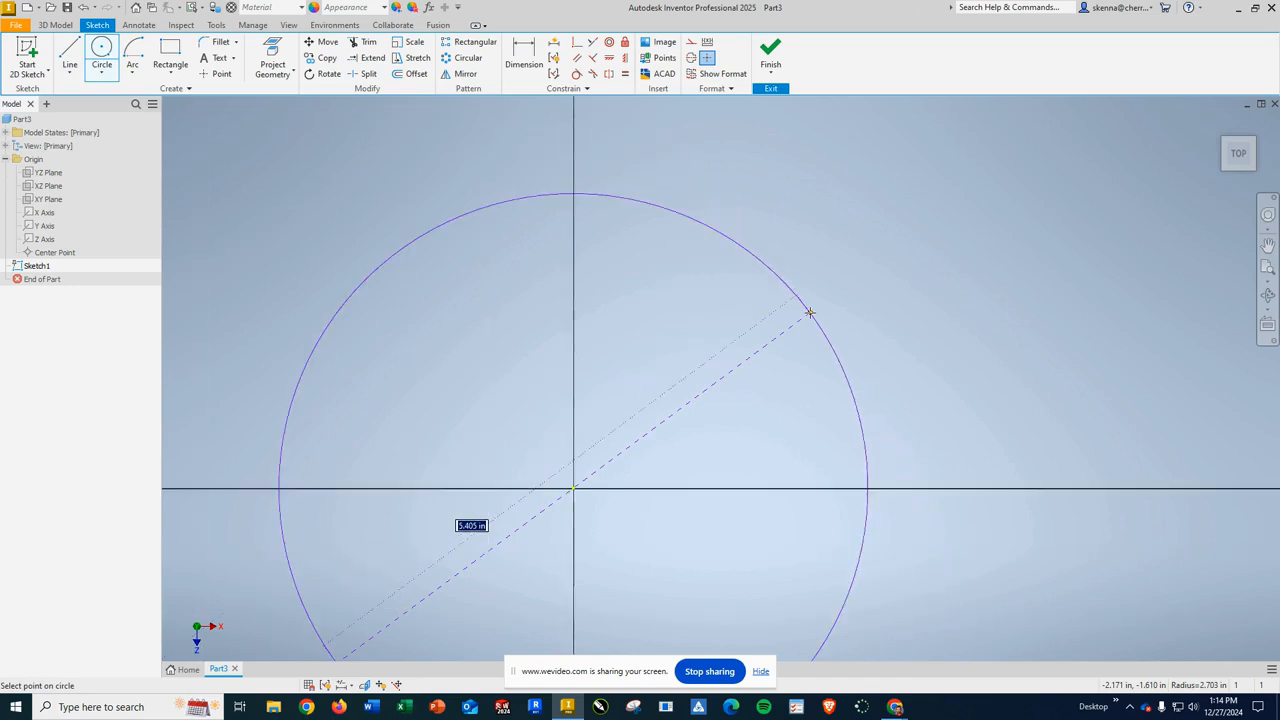
{"action": "scroll", "coordinate": [809, 312], "scroll_direction": "down", "scroll_amount": 3}
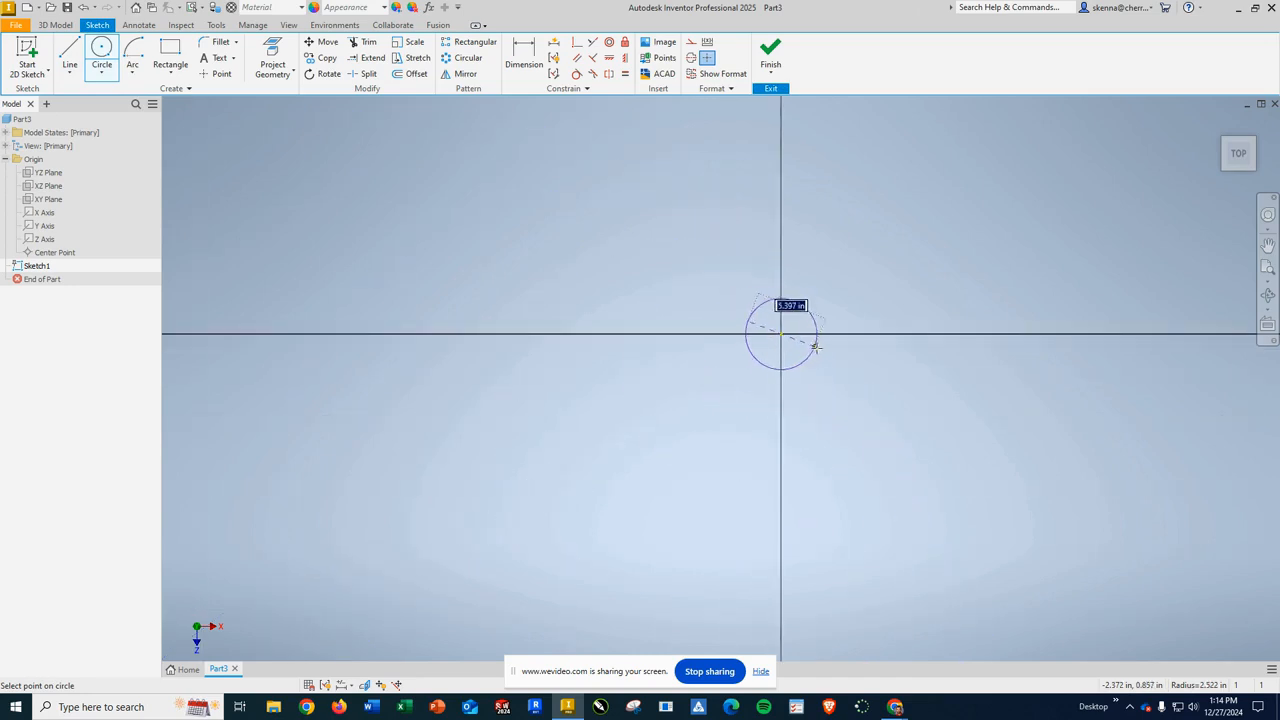
{"action": "scroll", "coordinate": [866, 400], "scroll_direction": "up", "scroll_amount": 4}
{"action": "scroll", "coordinate": [869, 403], "scroll_direction": "down", "scroll_amount": 5}
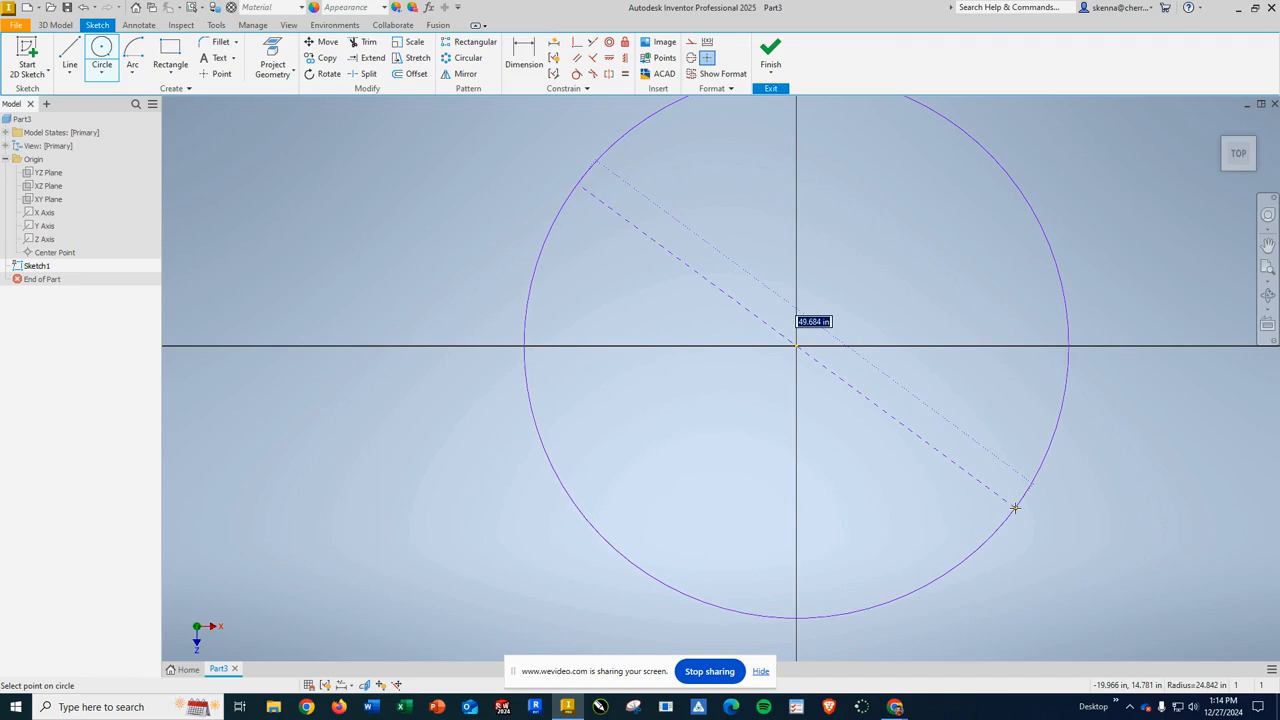
{"action": "type", "text": "48"}
{"action": "key", "text": "Return"}
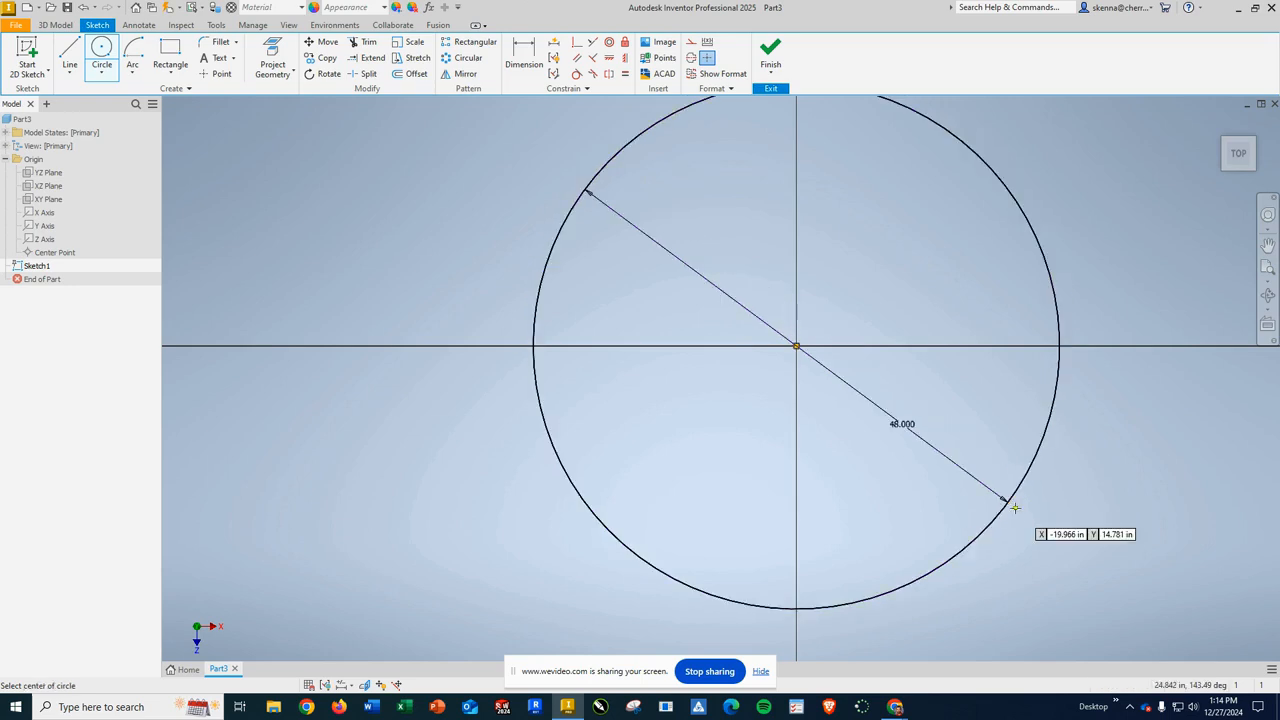
{"action": "left_click", "coordinate": [772, 52]}
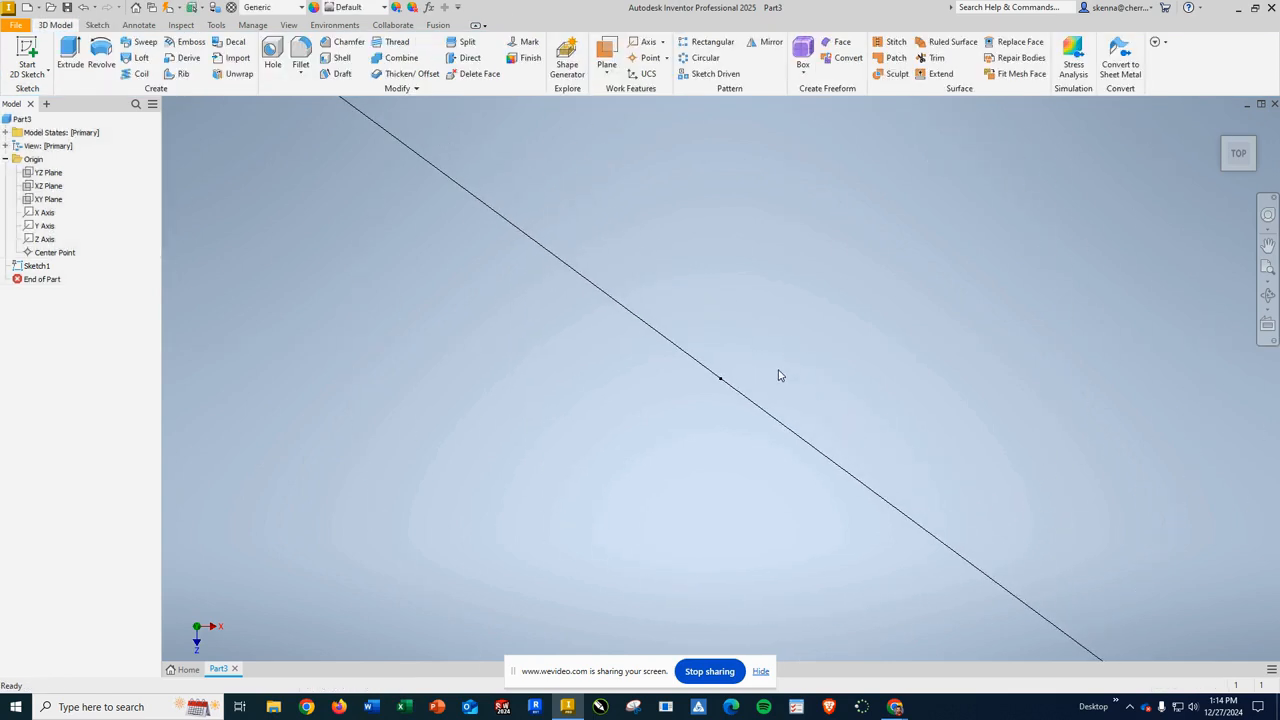
Extrude the 48 in circle 1 in upward to form the round table top
{"action": "scroll", "coordinate": [778, 371], "scroll_direction": "up", "scroll_amount": 5}
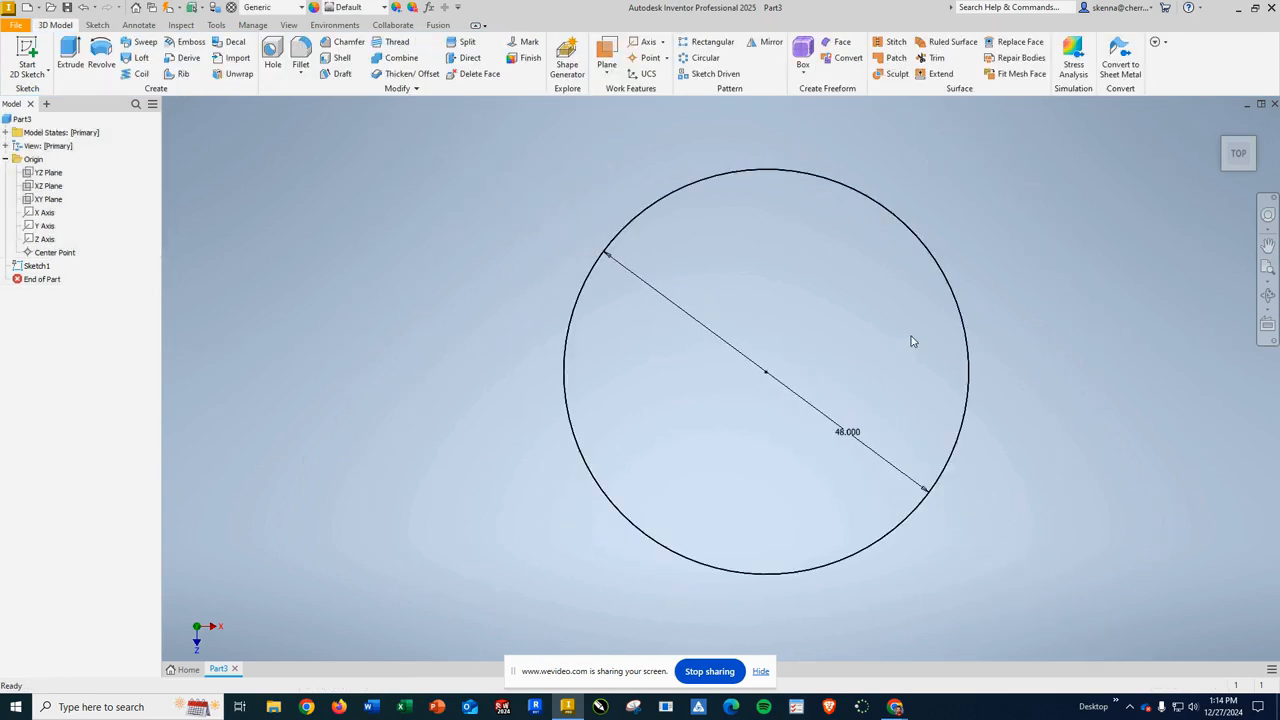
{"action": "left_click", "coordinate": [1260, 175]}
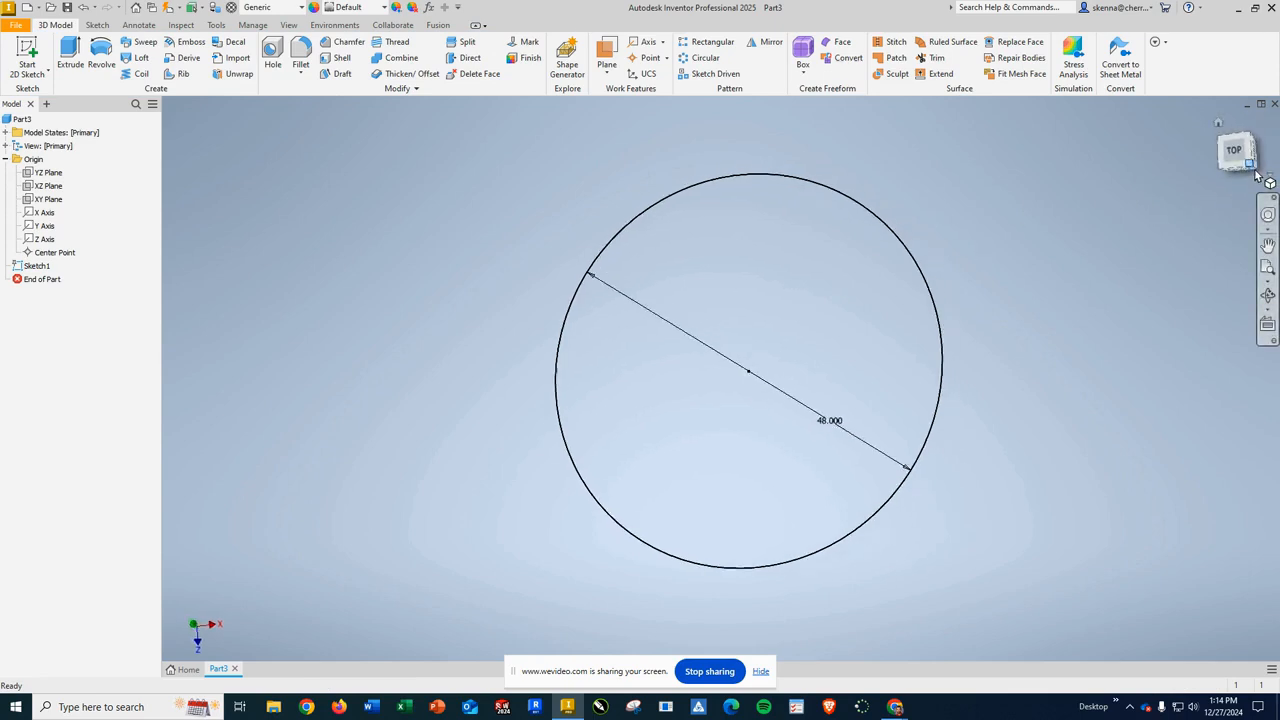
{"action": "left_click", "coordinate": [1251, 146]}
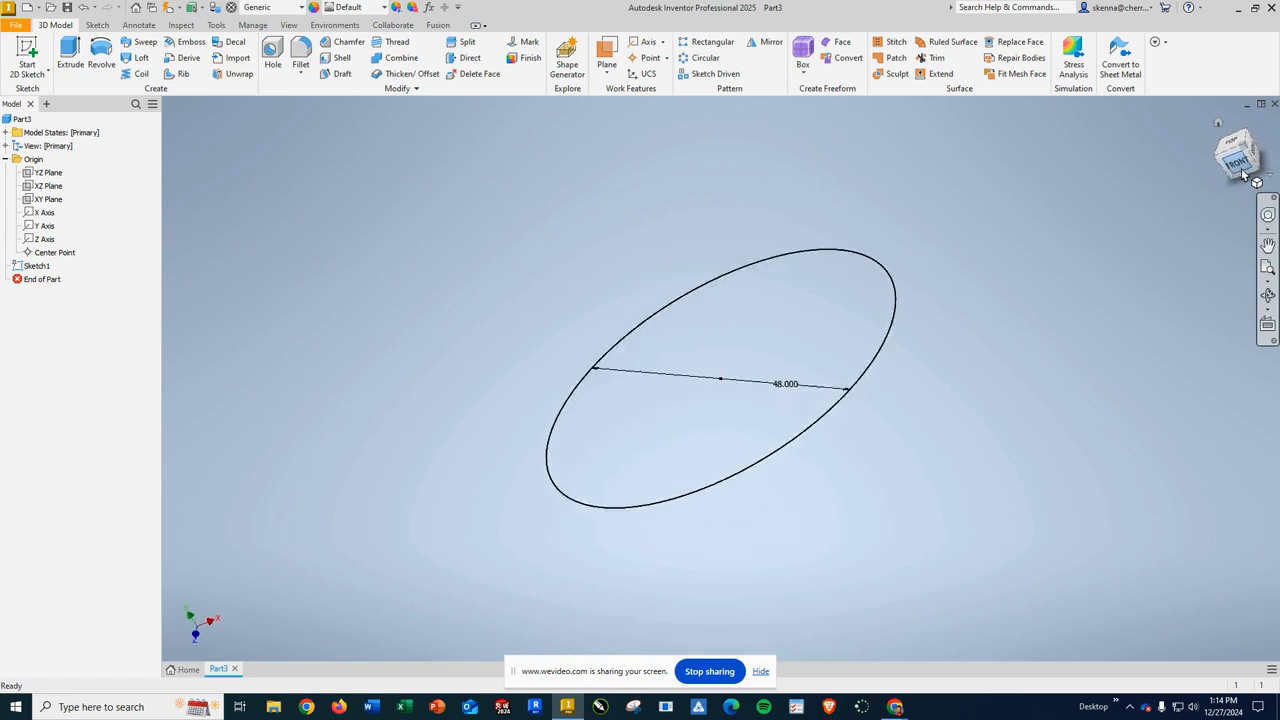
{"action": "left_click", "coordinate": [1254, 140]}
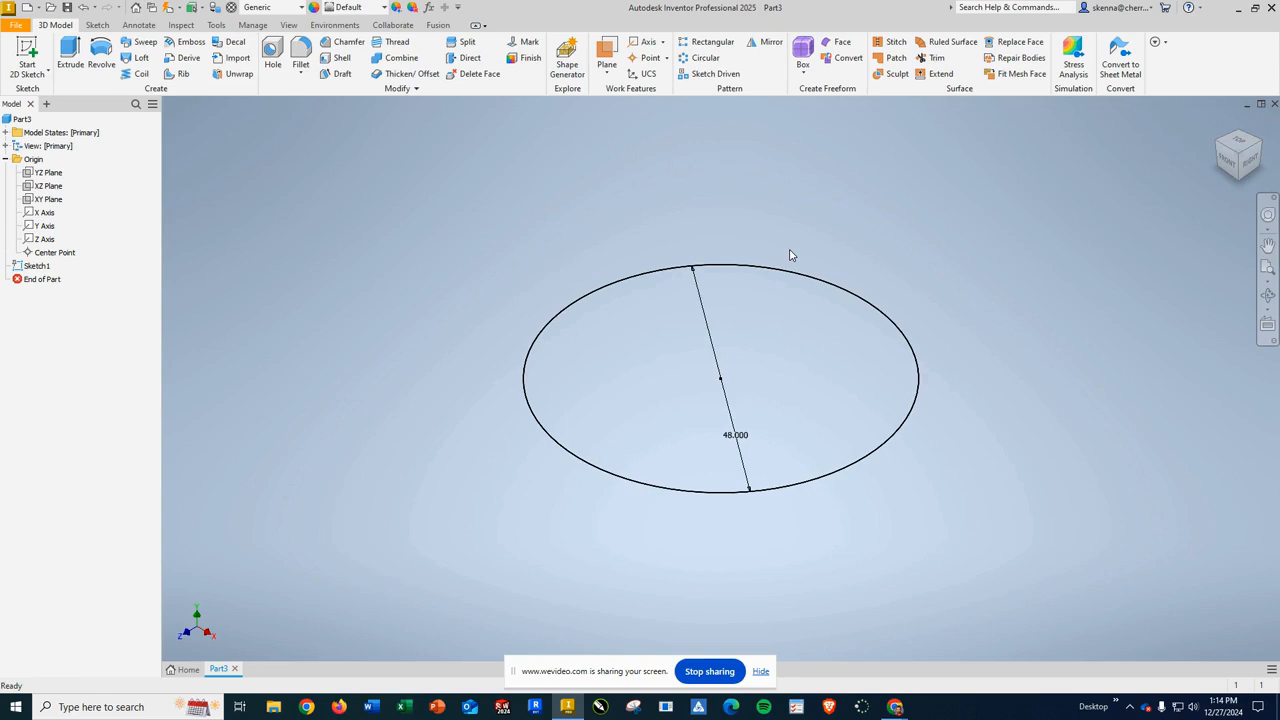
{"action": "left_click", "coordinate": [37, 266]}
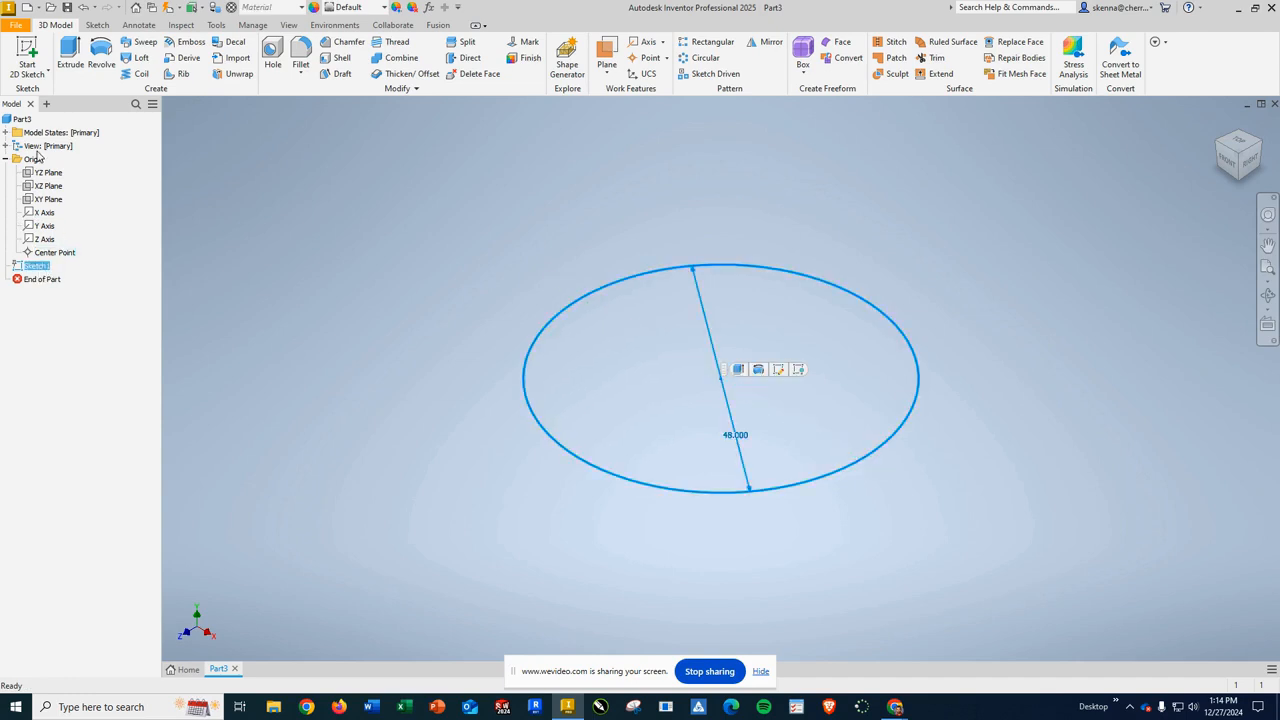
{"action": "left_click", "coordinate": [72, 60]}
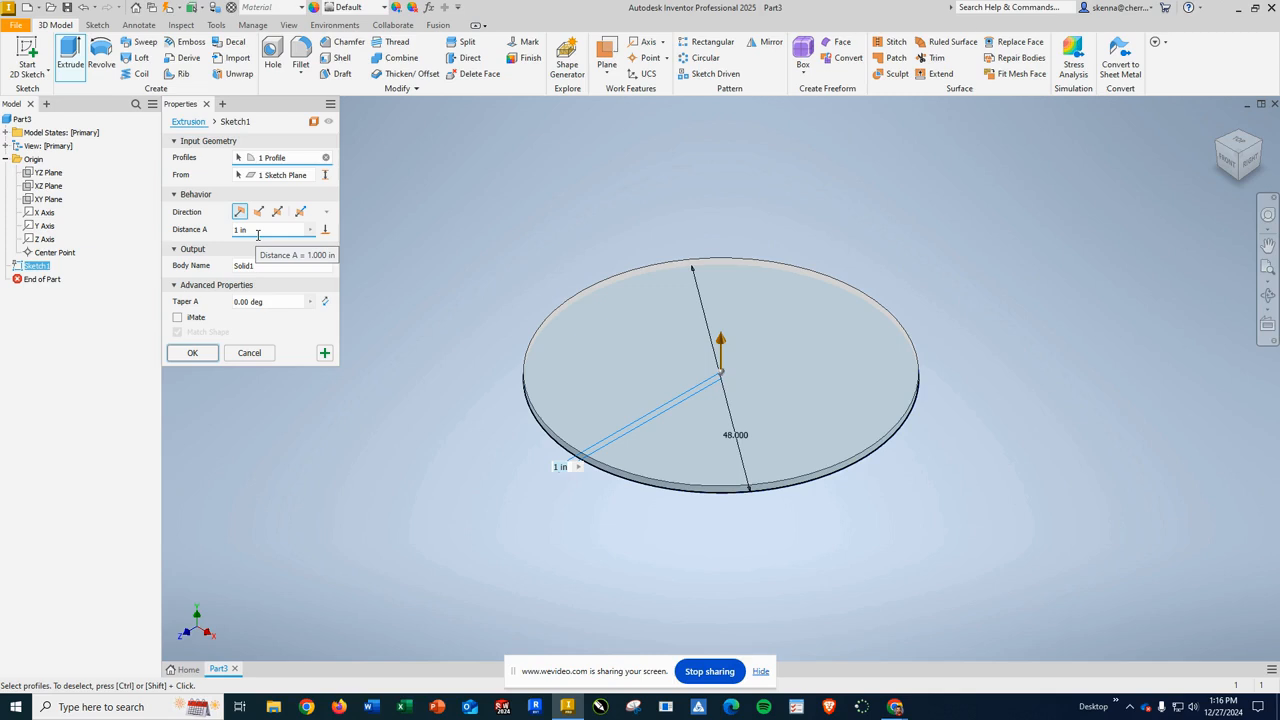
{"action": "left_click", "coordinate": [203, 356]}
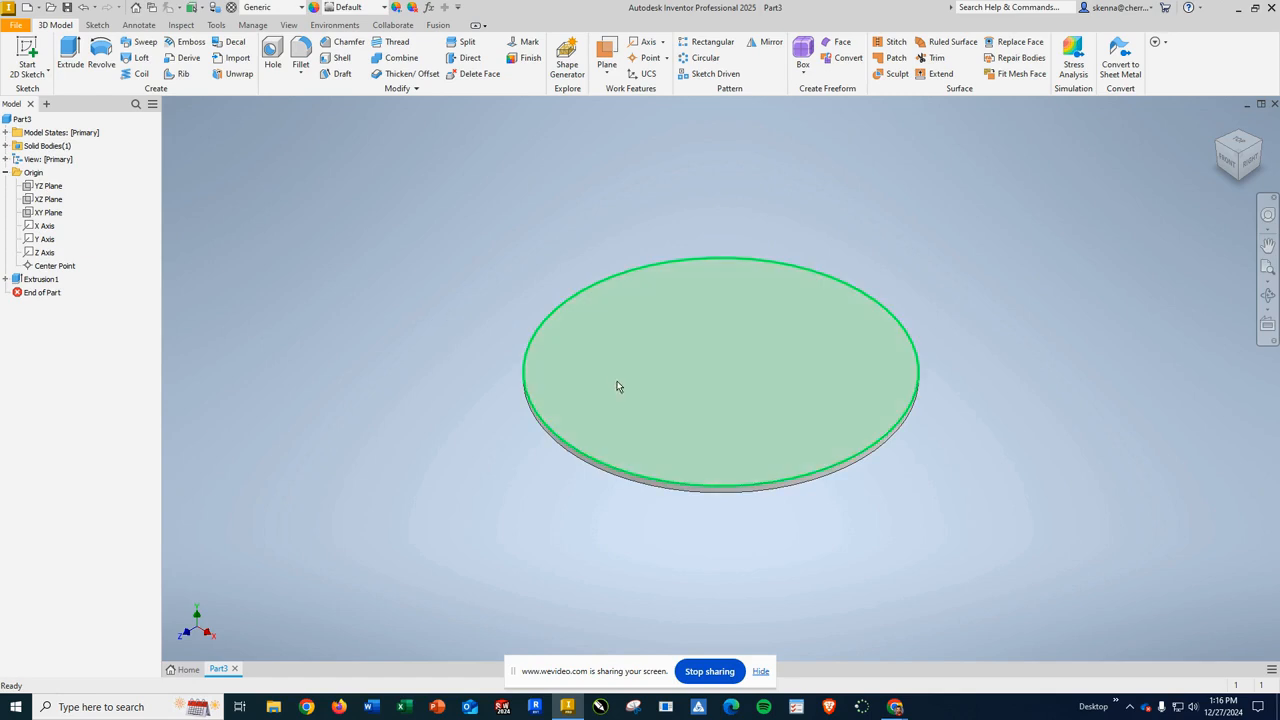
Start a sketch on the underside of the table top and rotate the view so the X axis runs horizontally
{"action": "left_click", "coordinate": [1240, 185]}
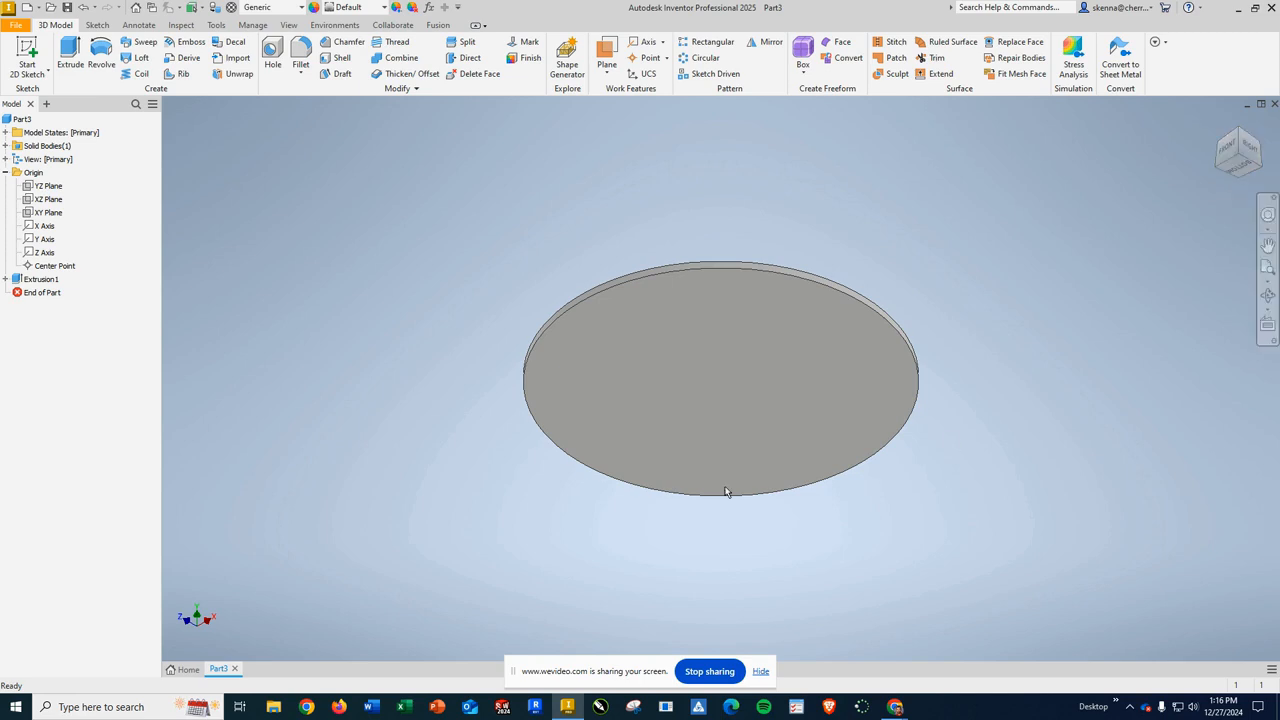
{"action": "left_click", "coordinate": [676, 453]}
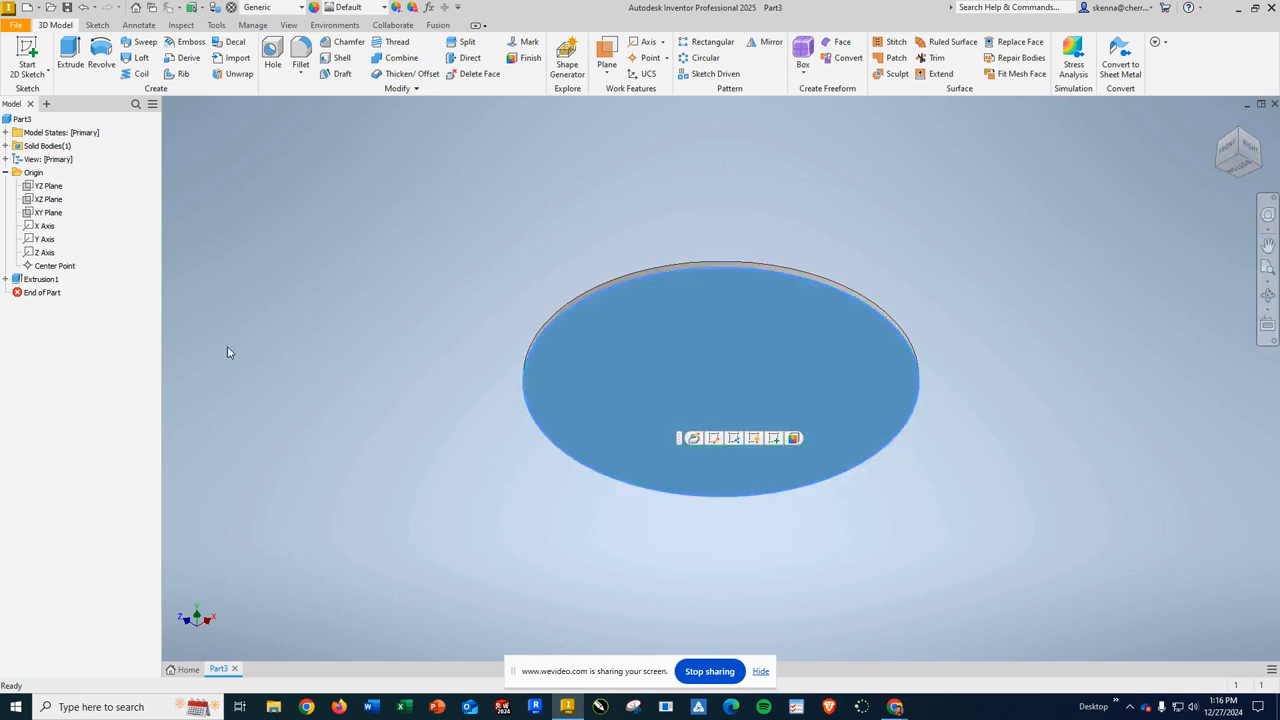
{"action": "left_click", "coordinate": [29, 50]}
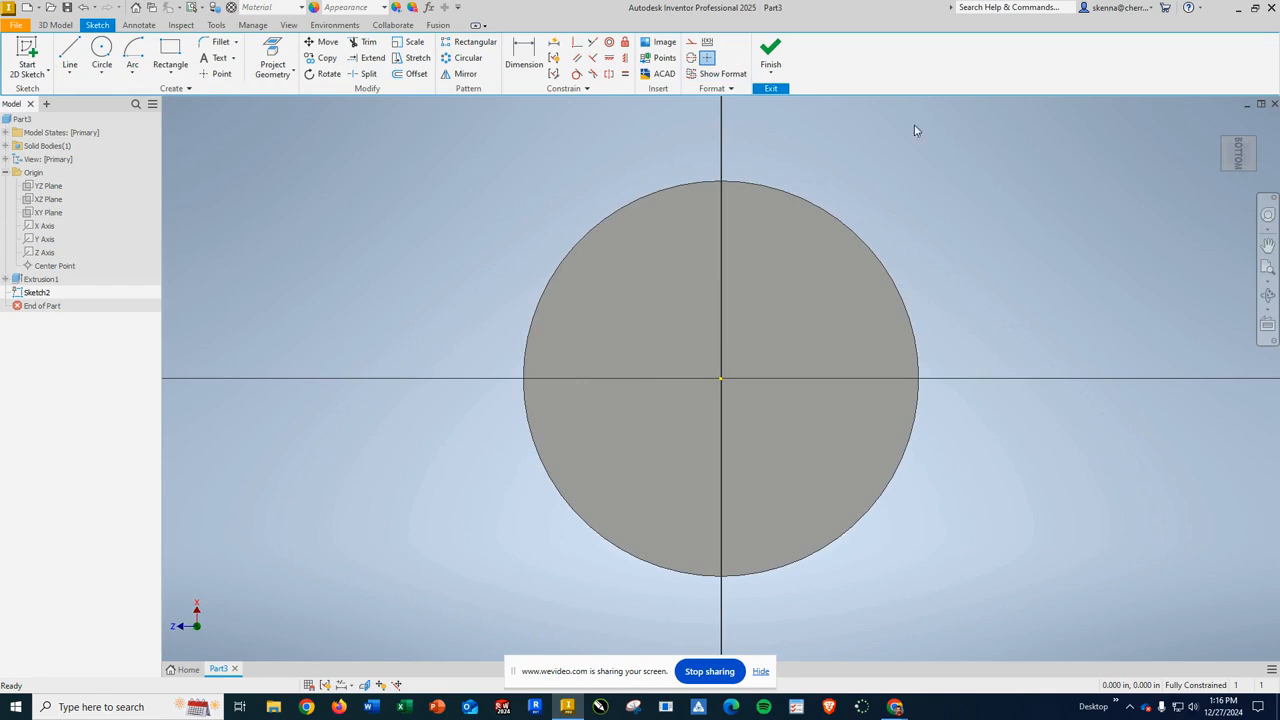
{"action": "mouse_move", "coordinate": [1229, 160]}
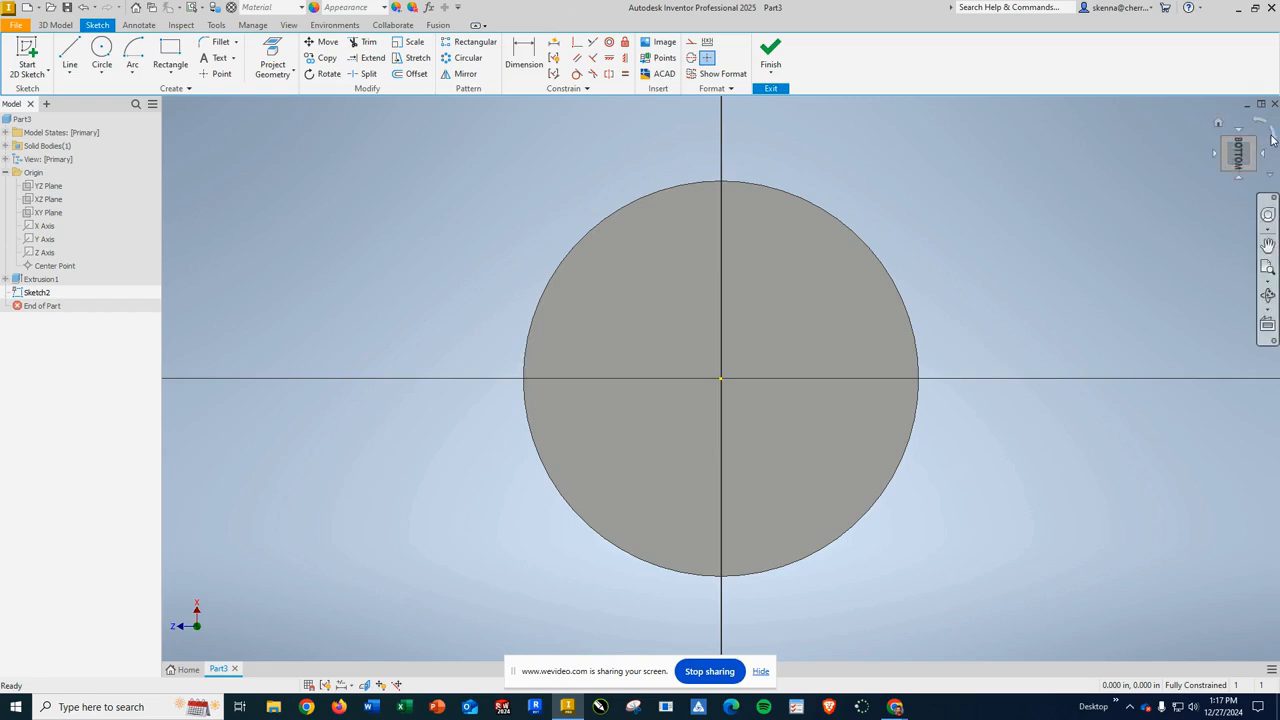
{"action": "left_click", "coordinate": [1274, 138]}
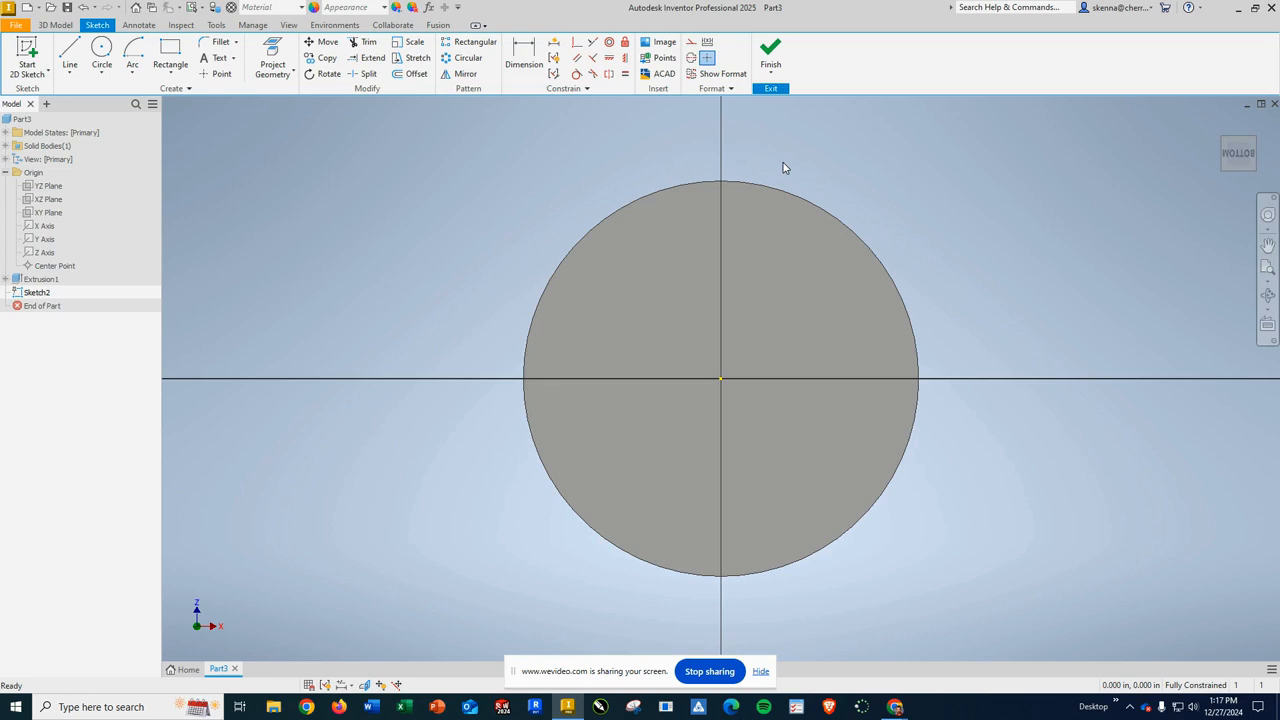
Sketch a 30 by 30 in two-point center rectangle centered on the origin of the table top's underside
{"action": "left_click", "coordinate": [171, 79]}
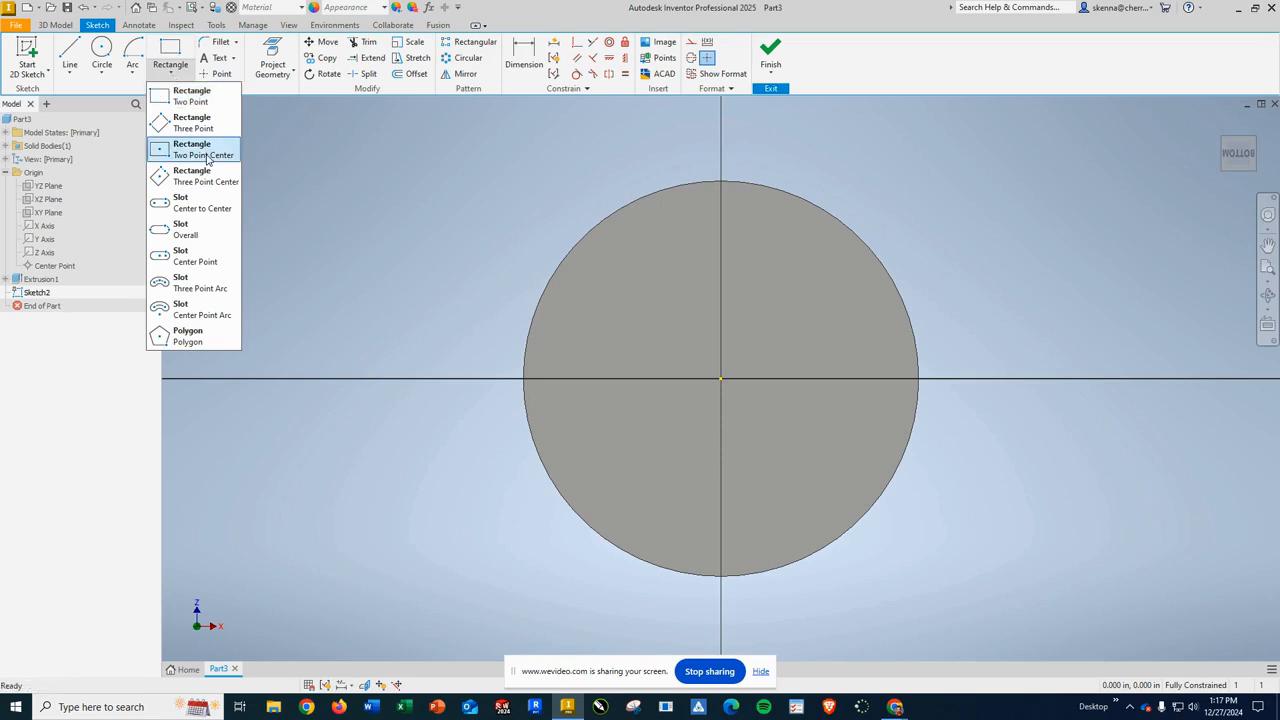
{"action": "left_click", "coordinate": [205, 155]}
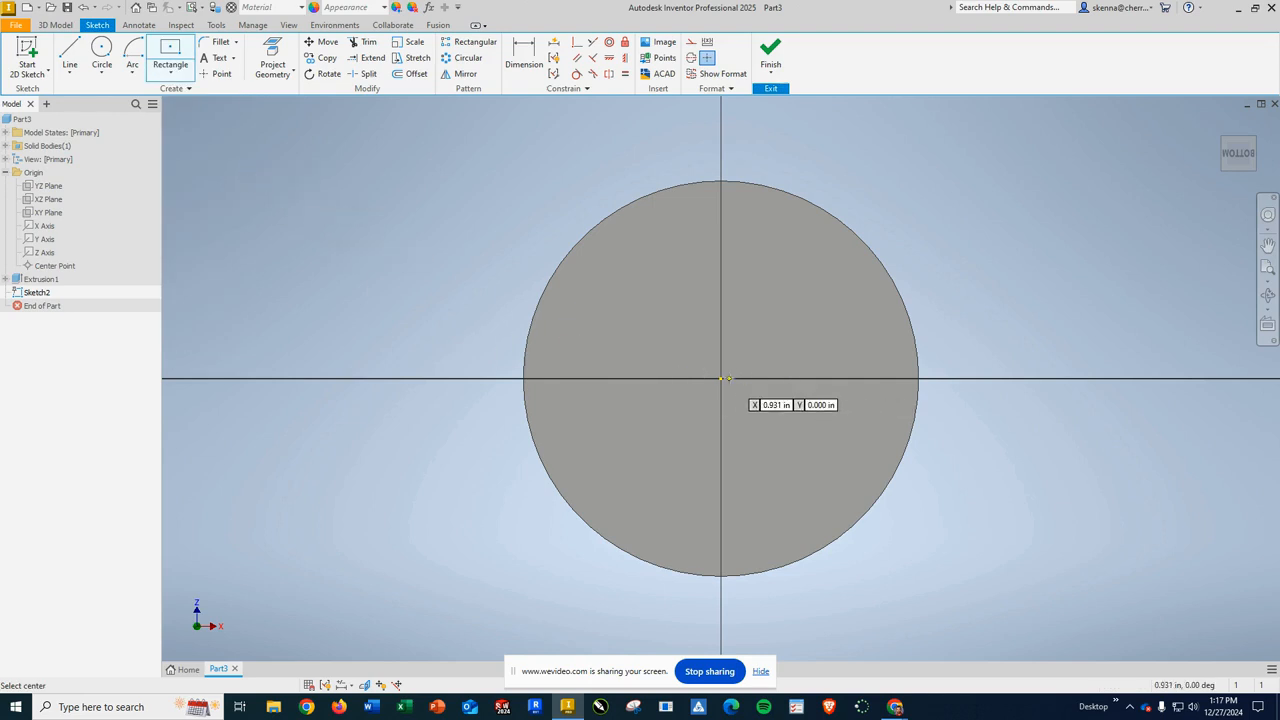
{"action": "left_click", "coordinate": [721, 378]}
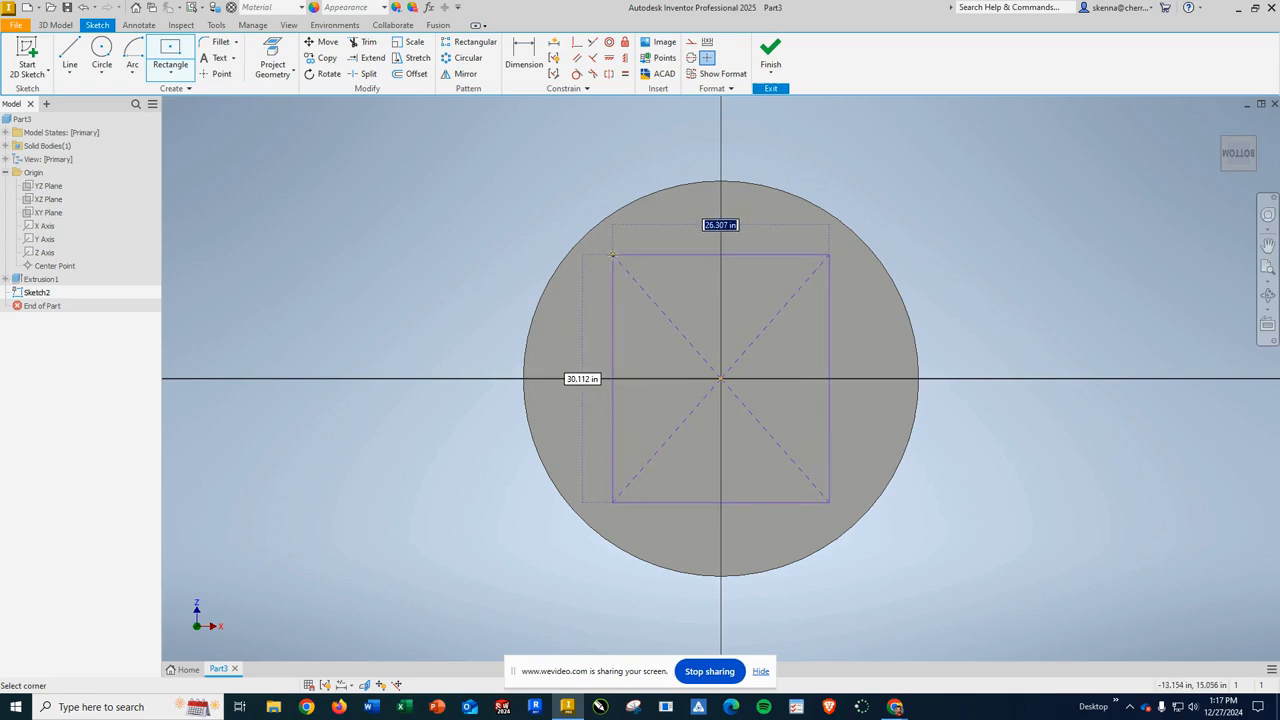
{"action": "type", "text": "30"}
{"action": "key", "text": "Tab"}
{"action": "type", "text": "30"}
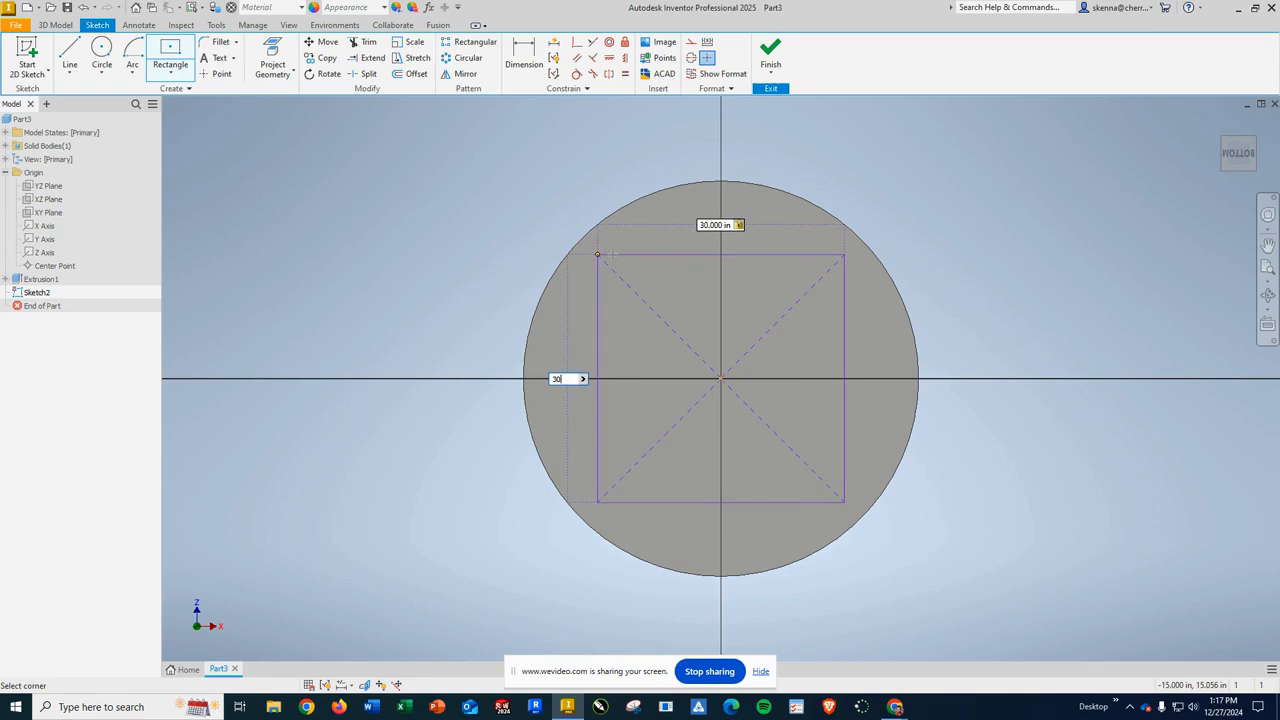
{"action": "key", "text": "Tab"}
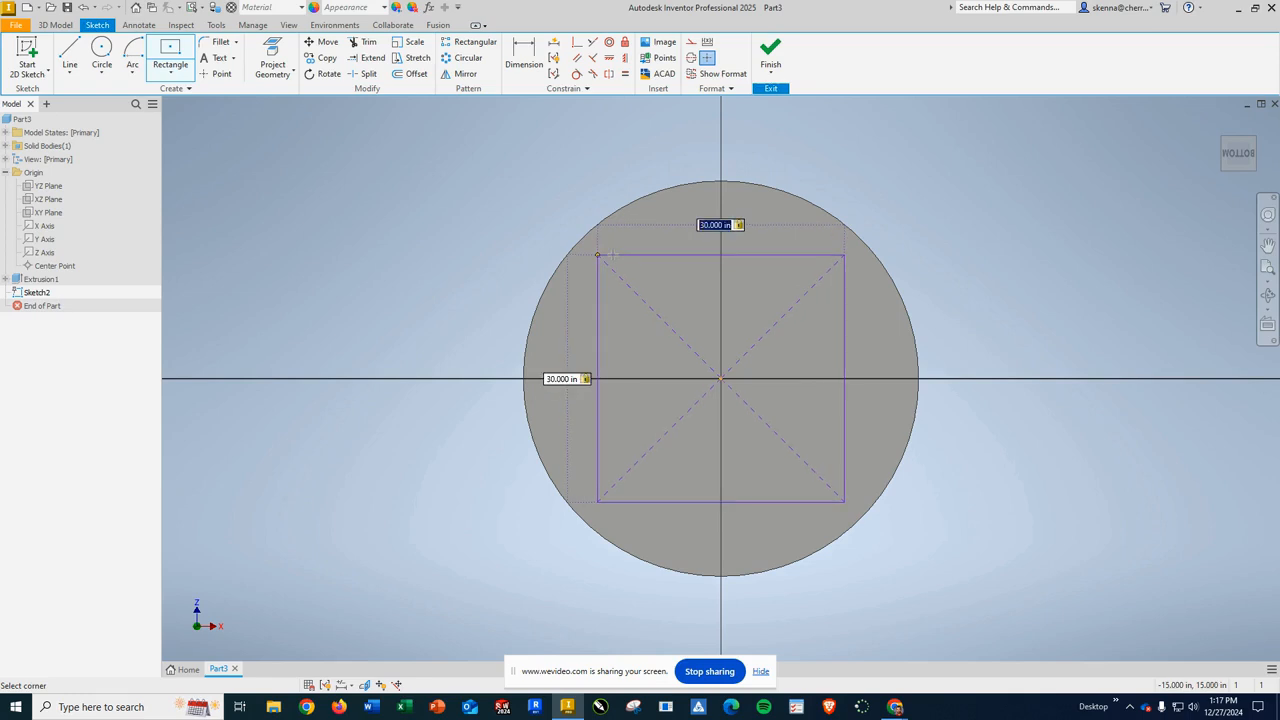
{"action": "key", "text": "Return"}
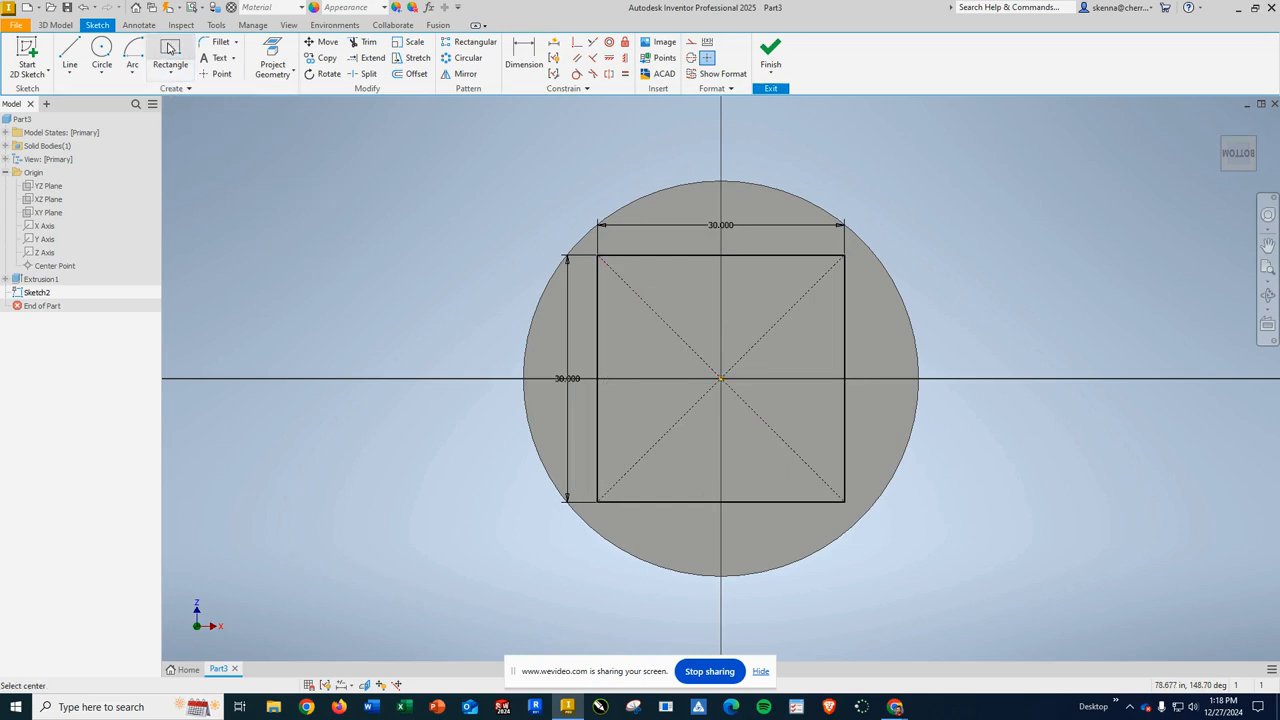
Offset the 30 in square inward by 0.75 in and finish the sketch
{"action": "left_click", "coordinate": [410, 76]}
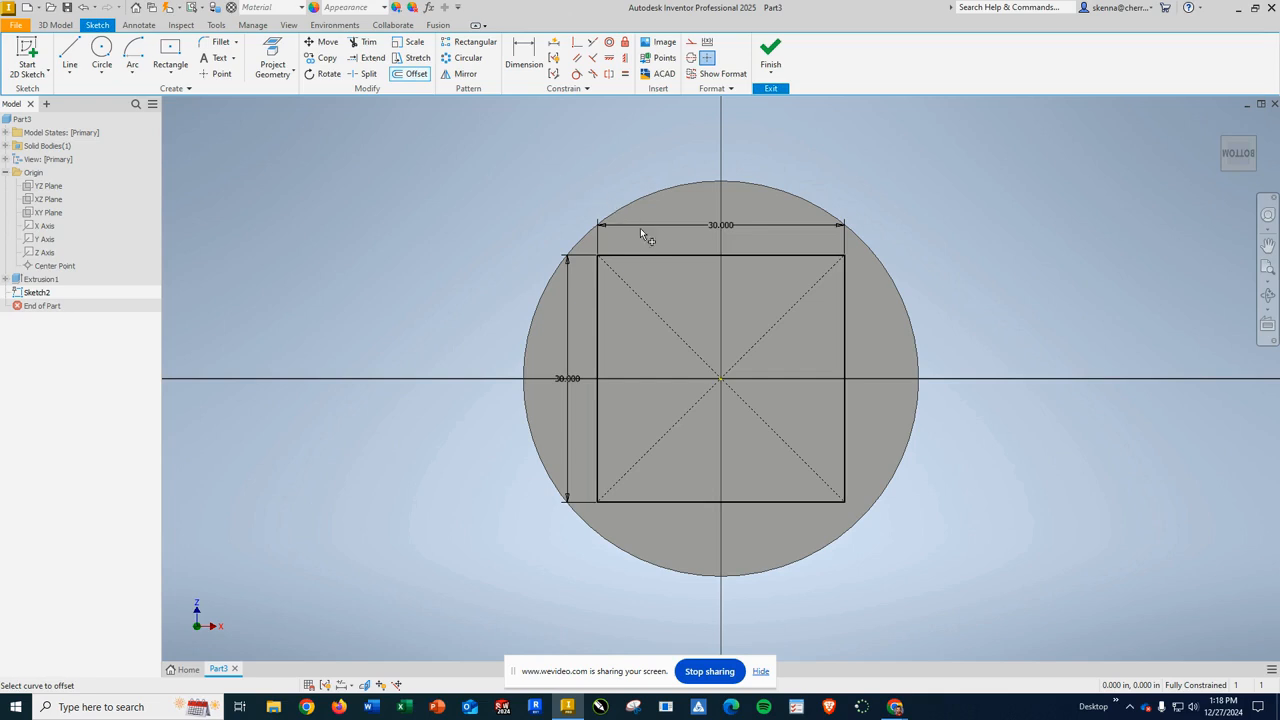
{"action": "left_click", "coordinate": [659, 258]}
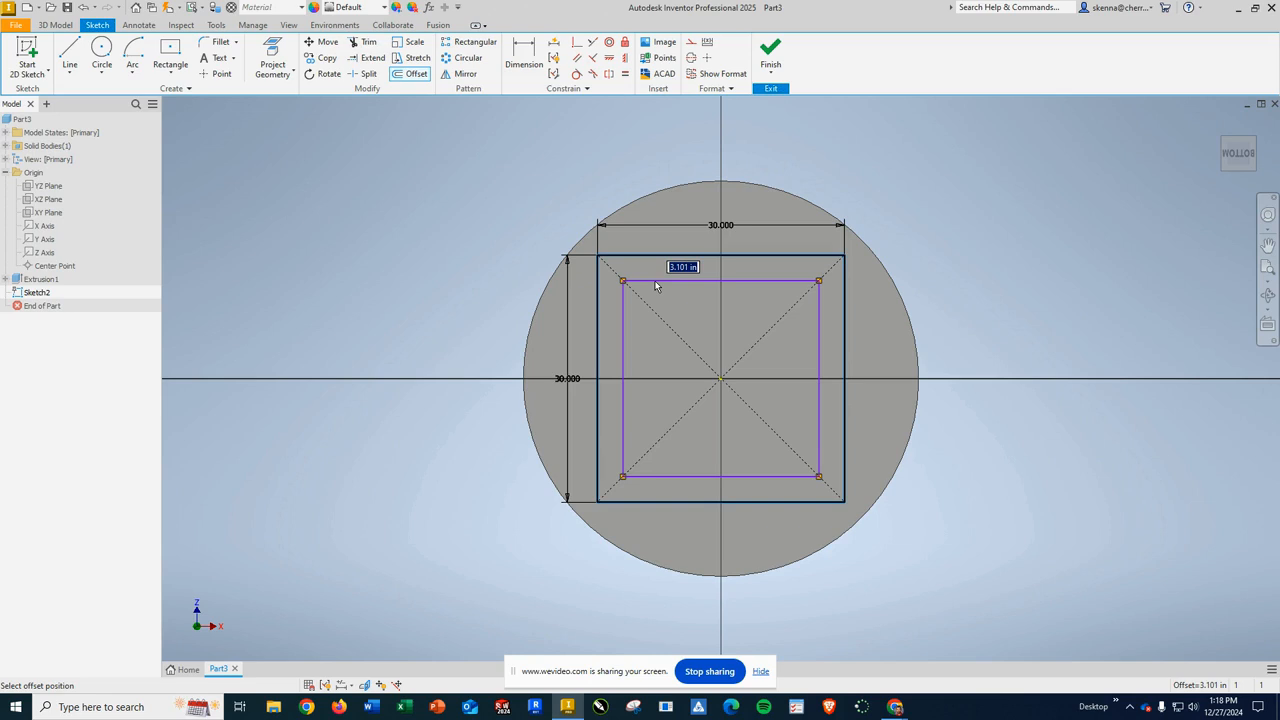
{"action": "type", "text": ".75"}
{"action": "key", "text": "Return"}
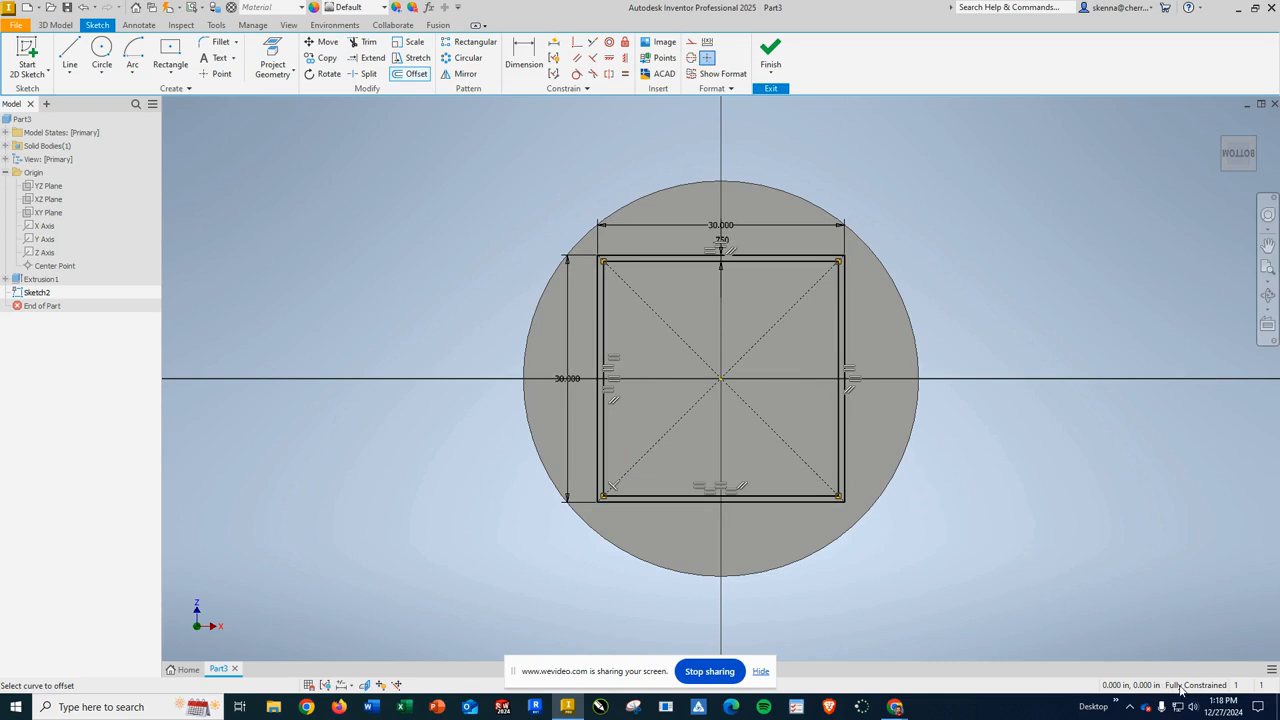
{"action": "left_click", "coordinate": [770, 57]}
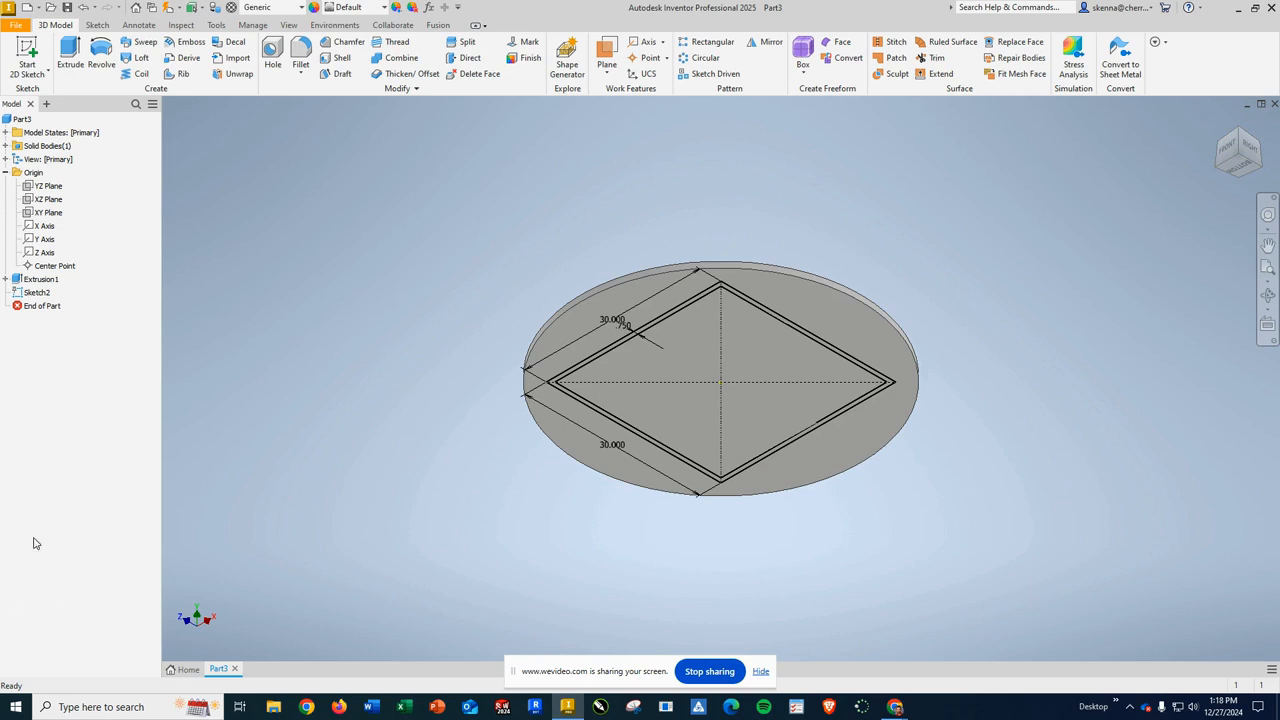
Extrude the narrow band between the two squares 3 in downward to form the skirting under the table top
{"action": "left_click", "coordinate": [45, 293]}
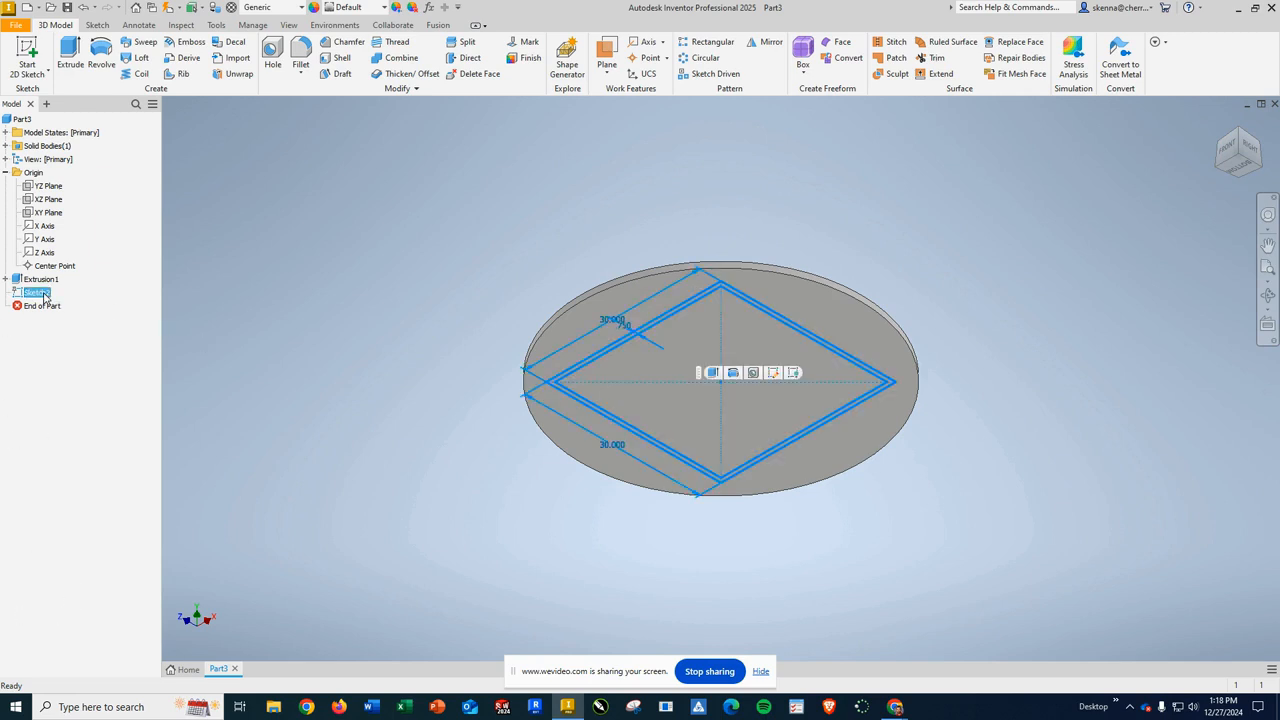
{"action": "left_click", "coordinate": [66, 56]}
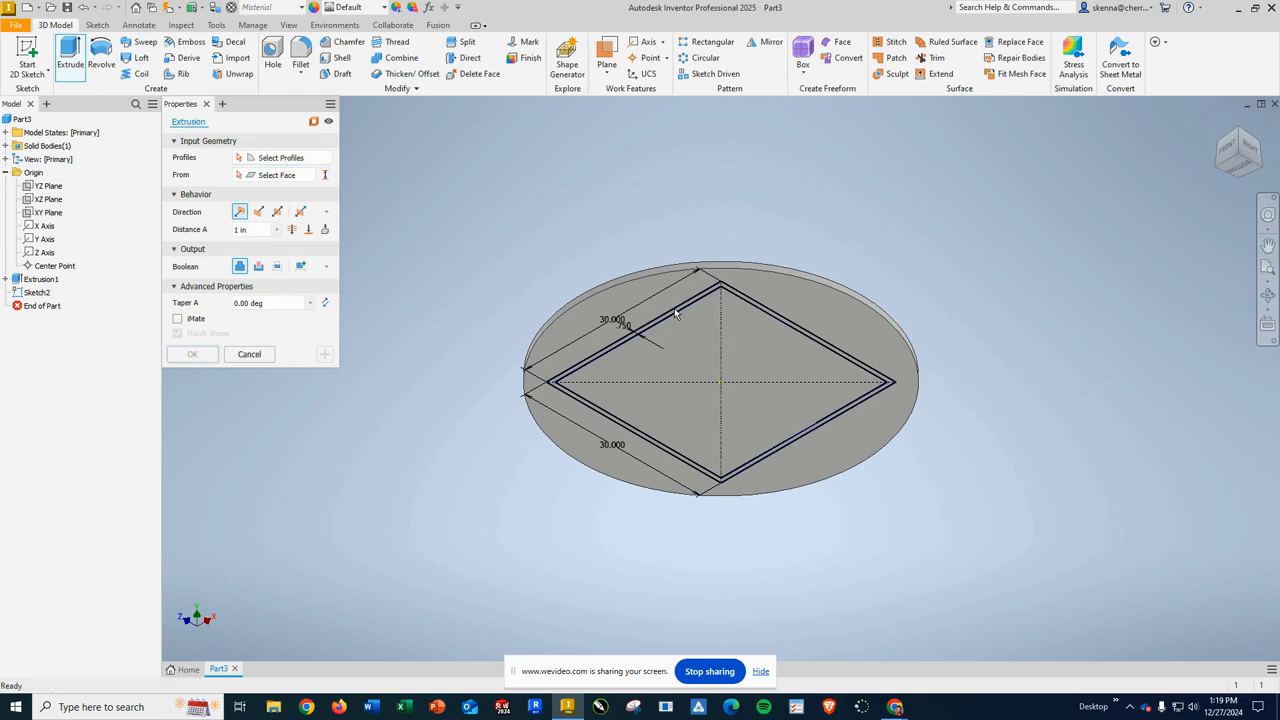
{"action": "left_click", "coordinate": [264, 161]}
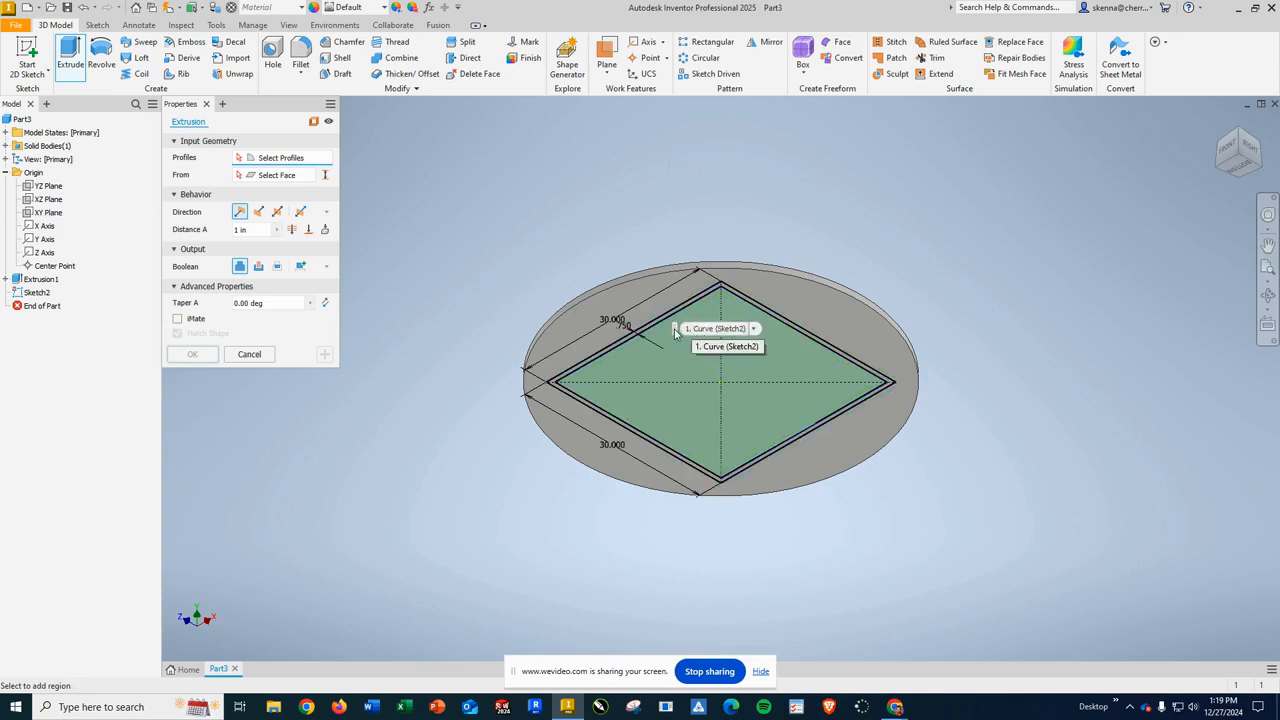
{"action": "scroll", "coordinate": [629, 351], "scroll_direction": "up", "scroll_amount": 10}
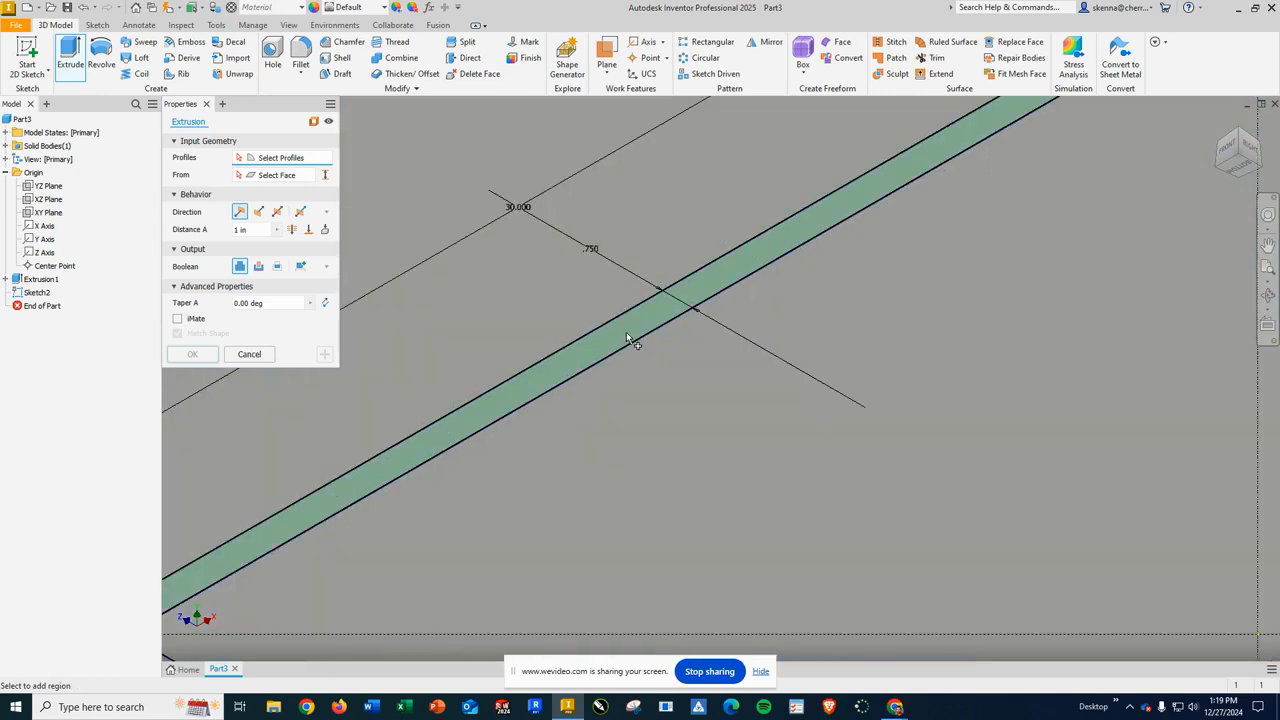
{"action": "left_click", "coordinate": [626, 332]}
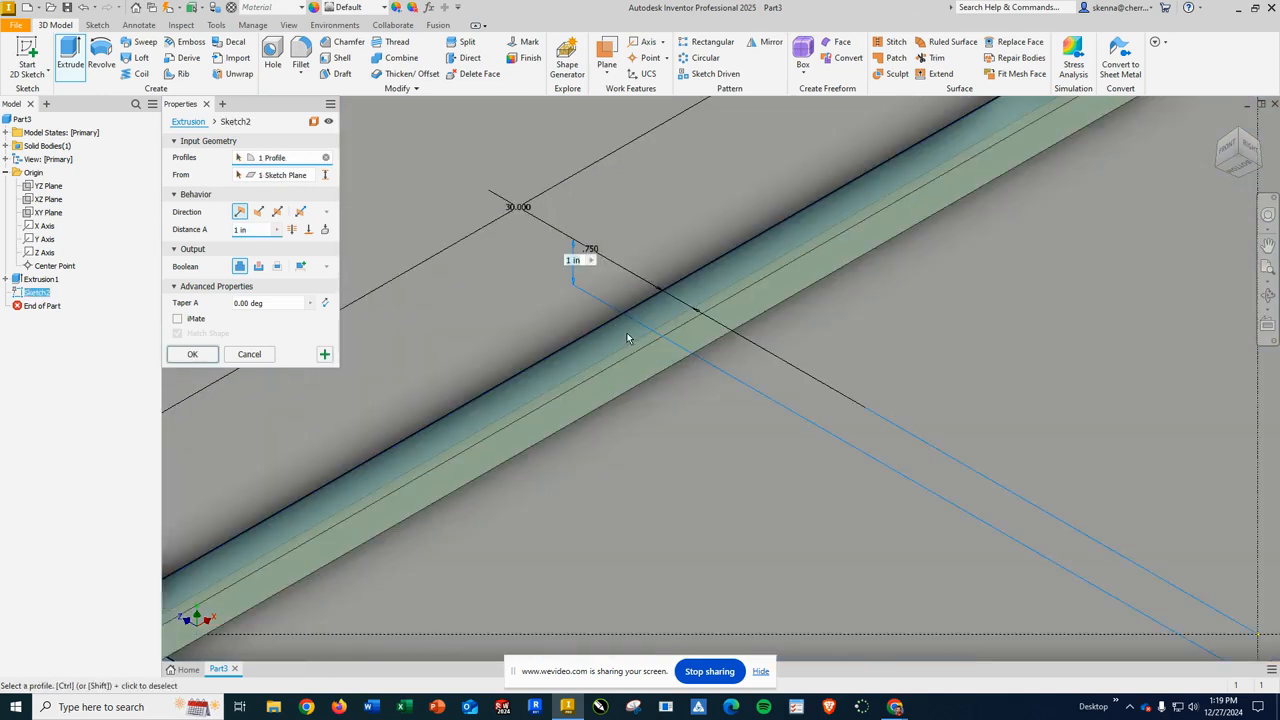
{"action": "scroll", "coordinate": [800, 419], "scroll_direction": "down", "scroll_amount": 10}
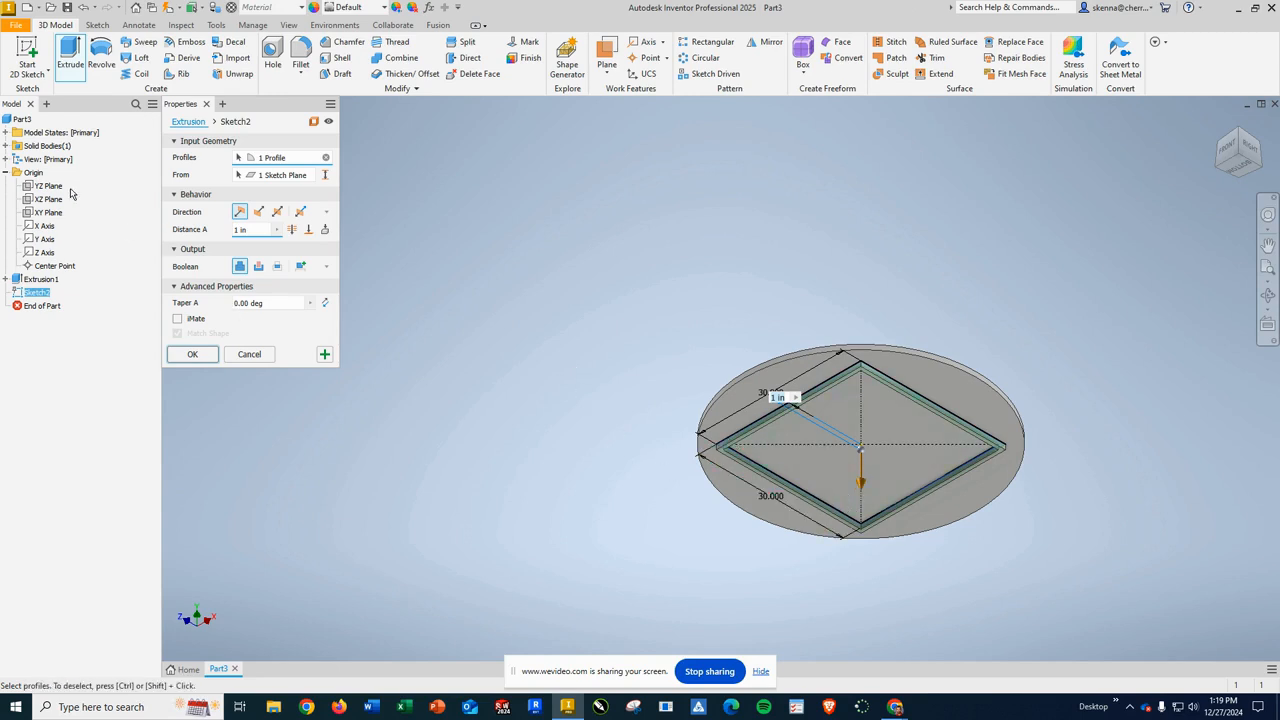
{"action": "left_click_drag", "start_coordinate": [251, 231], "coordinate": [210, 235]}
{"action": "type", "text": "3"}
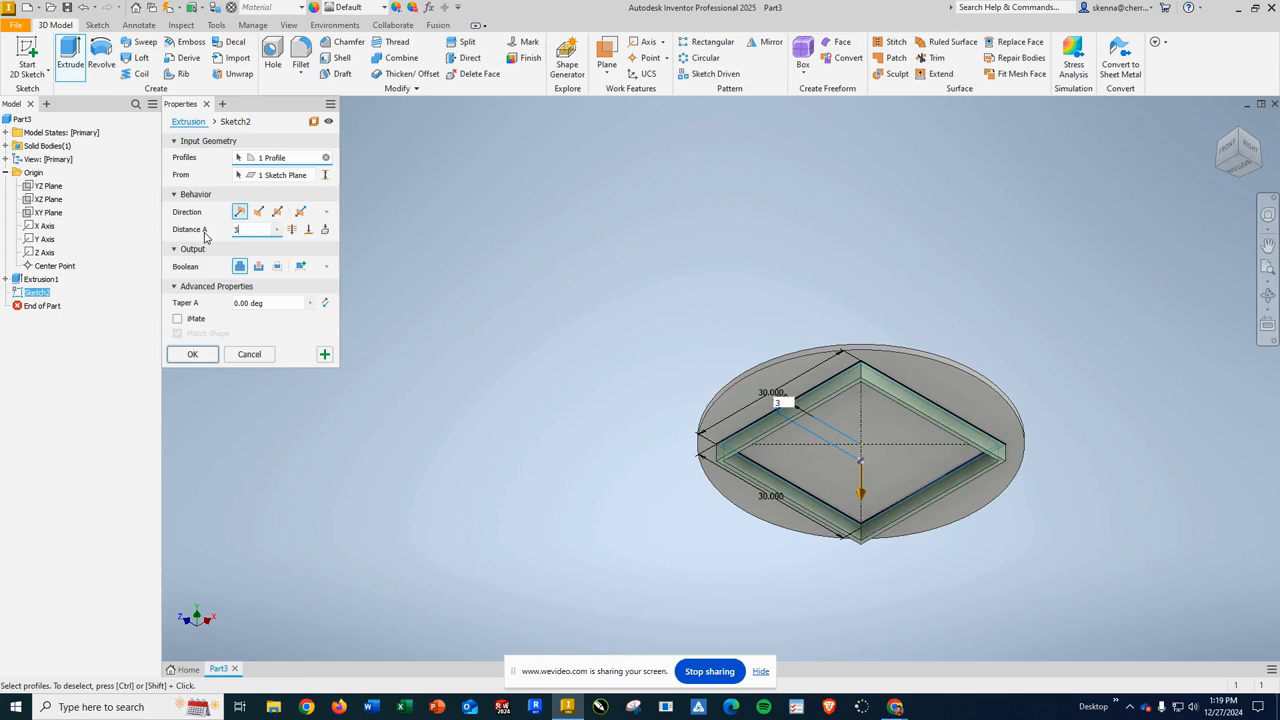
{"action": "key", "text": "Return"}
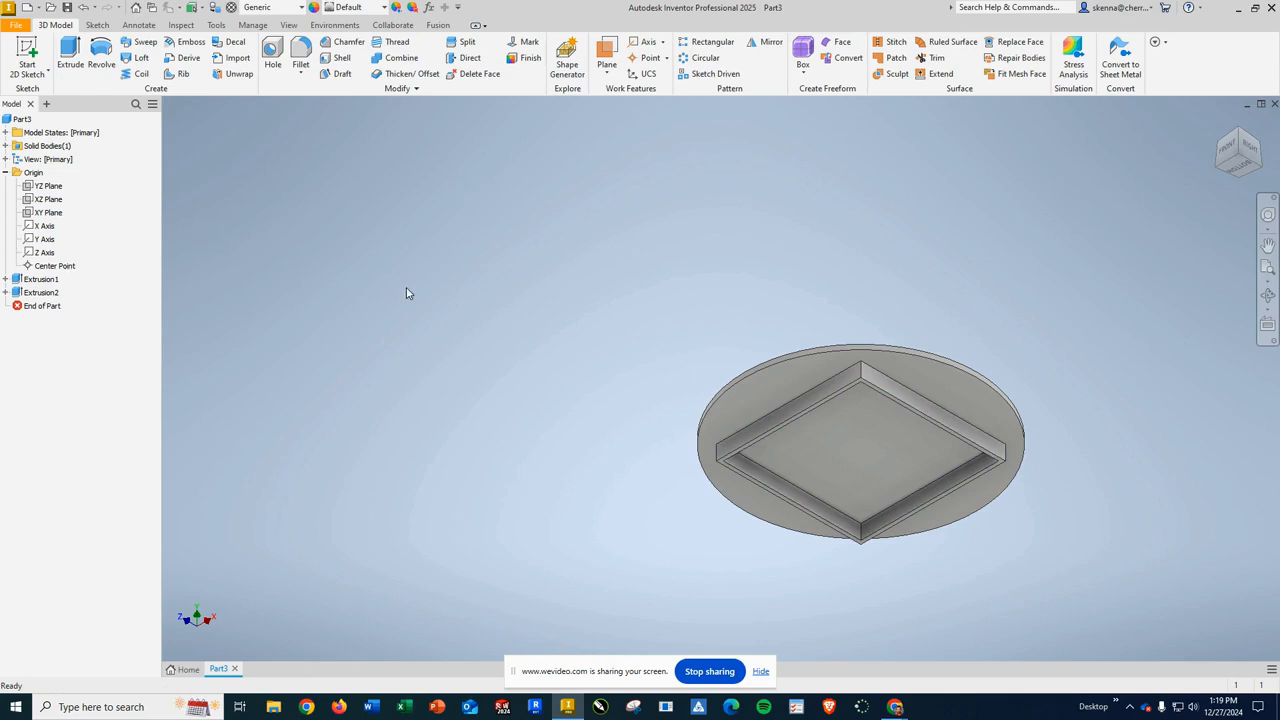
Start a sketch on the table top's underside inside the skirting, oriented with the X axis running horizontally
{"action": "left_click", "coordinate": [848, 446]}
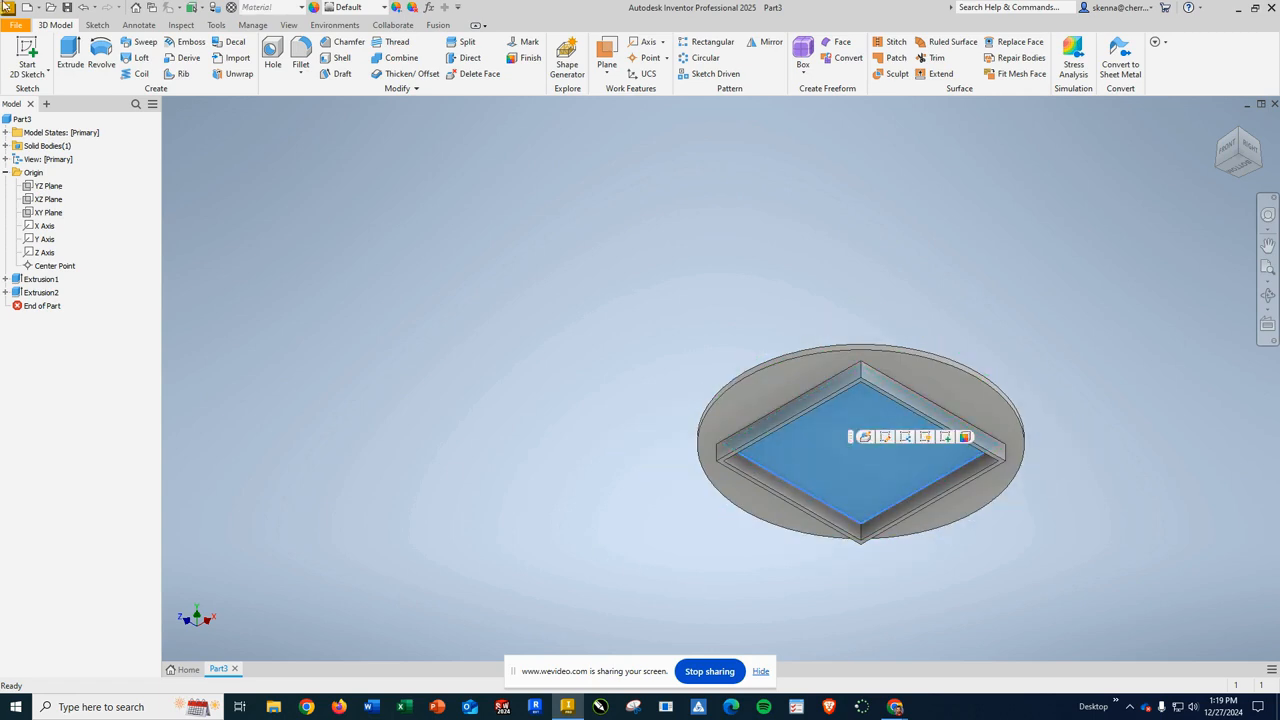
{"action": "left_click", "coordinate": [28, 52]}
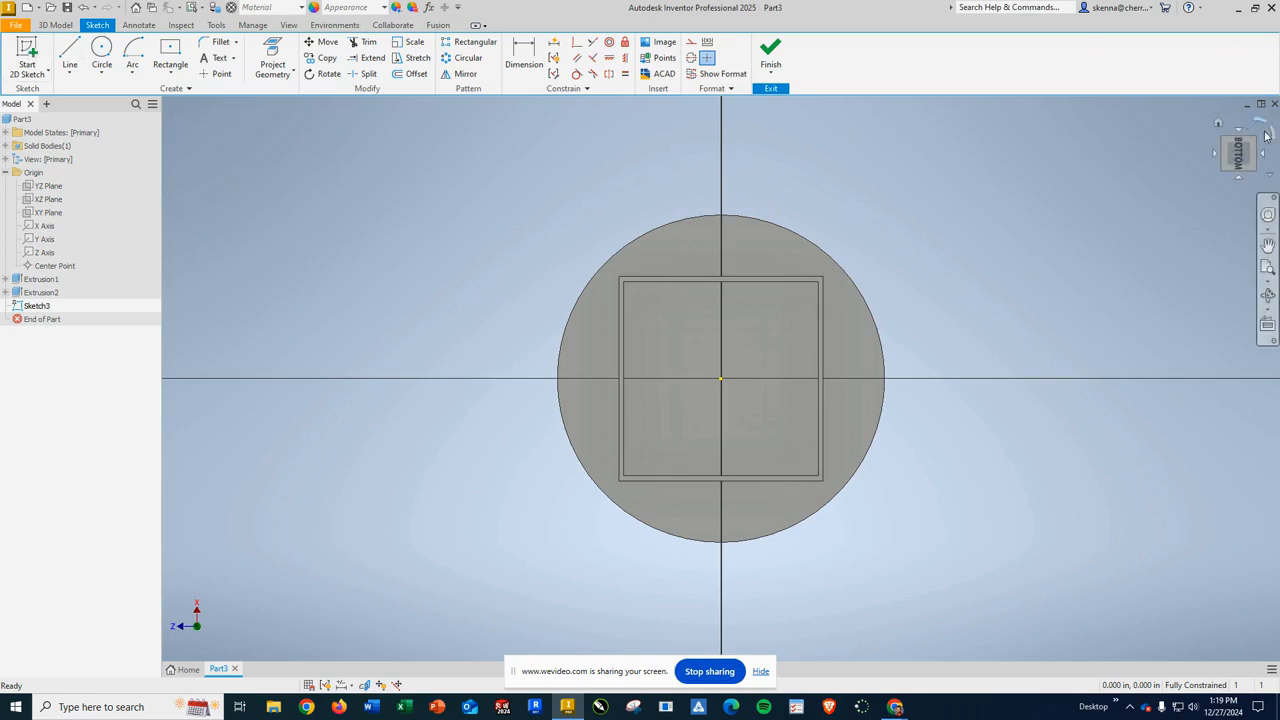
{"action": "left_click", "coordinate": [1273, 135]}
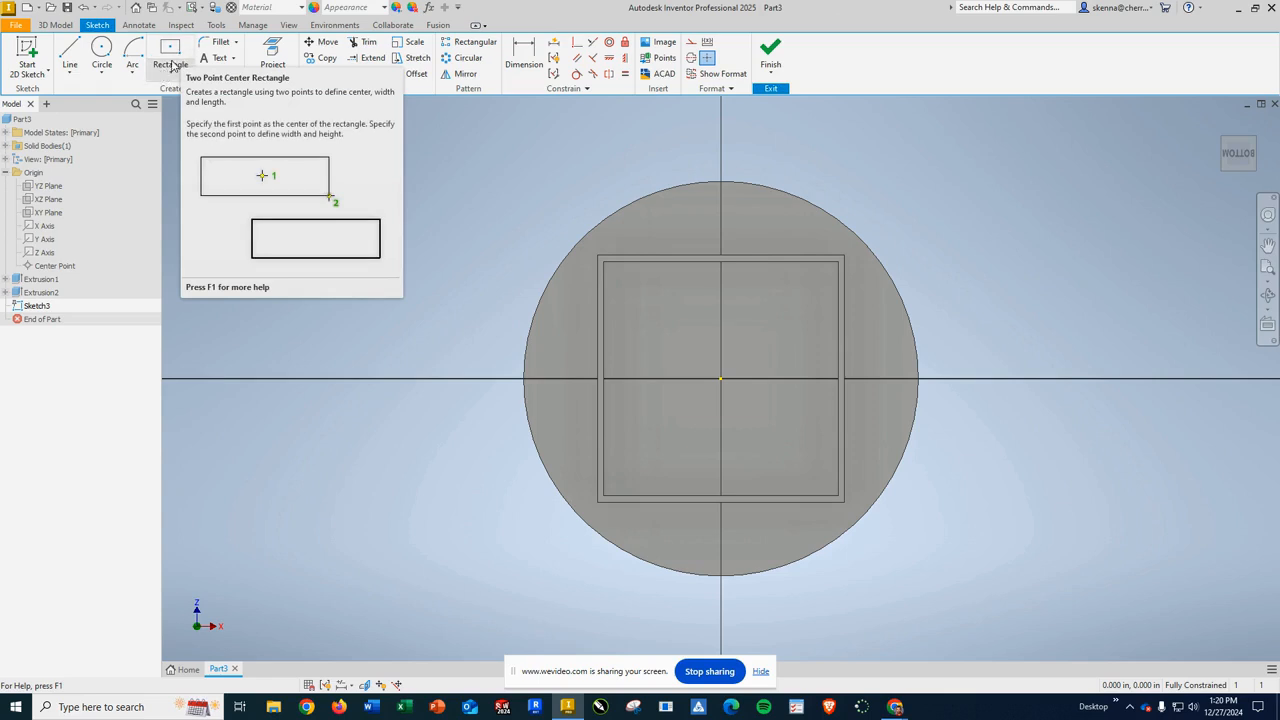
Sketch a 2 by 2 in two-point rectangle from the skirting's inner corner at positive X and Z, and finish the sketch
{"action": "left_click", "coordinate": [171, 76]}
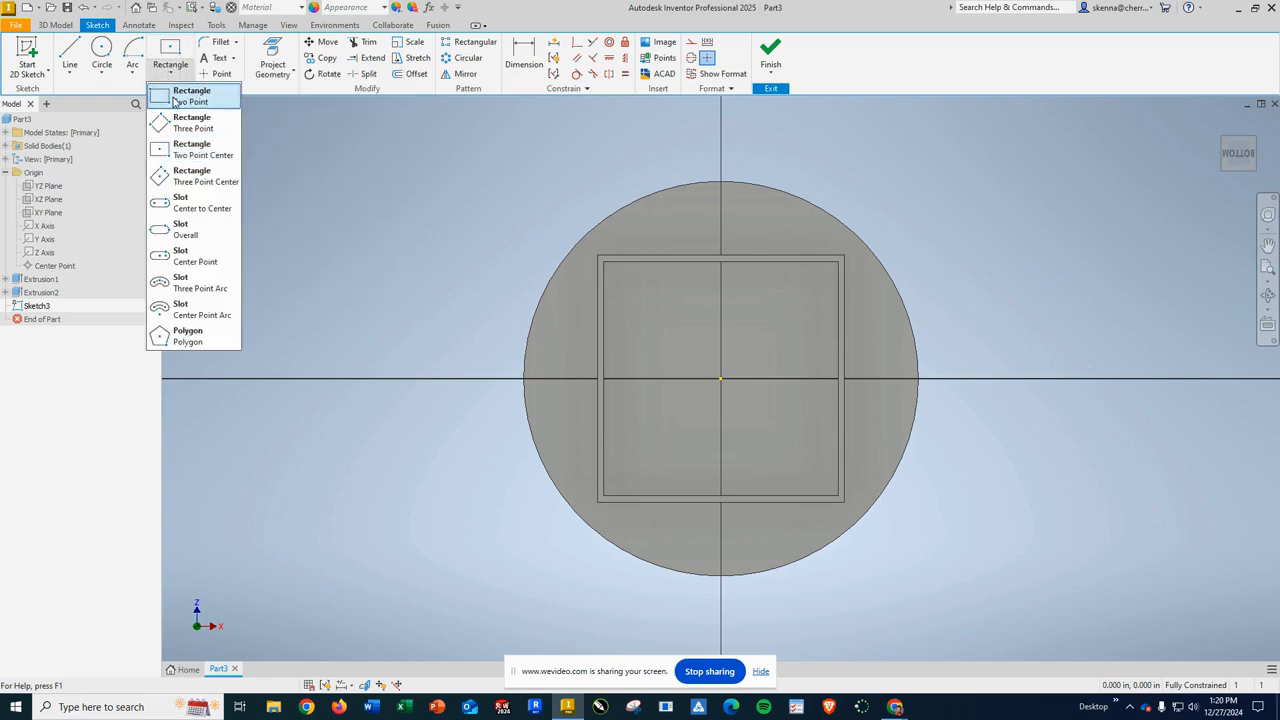
{"action": "left_click", "coordinate": [178, 97]}
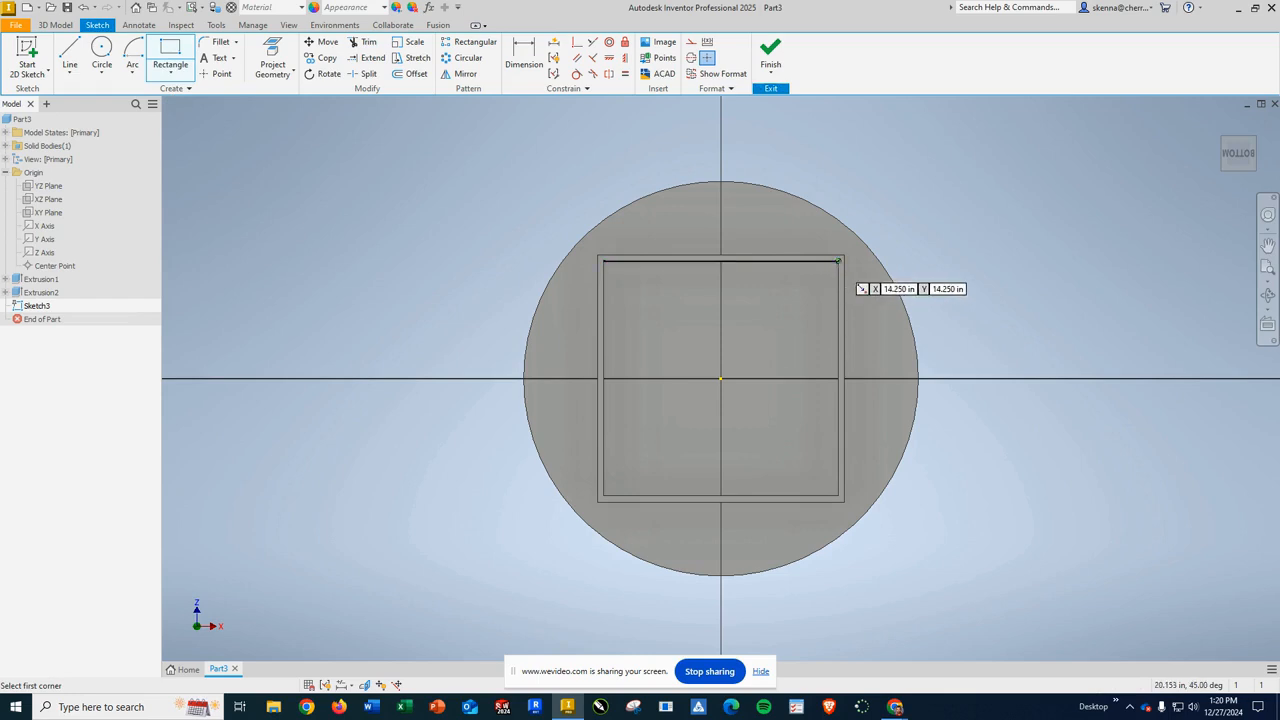
{"action": "left_click", "coordinate": [838, 261]}
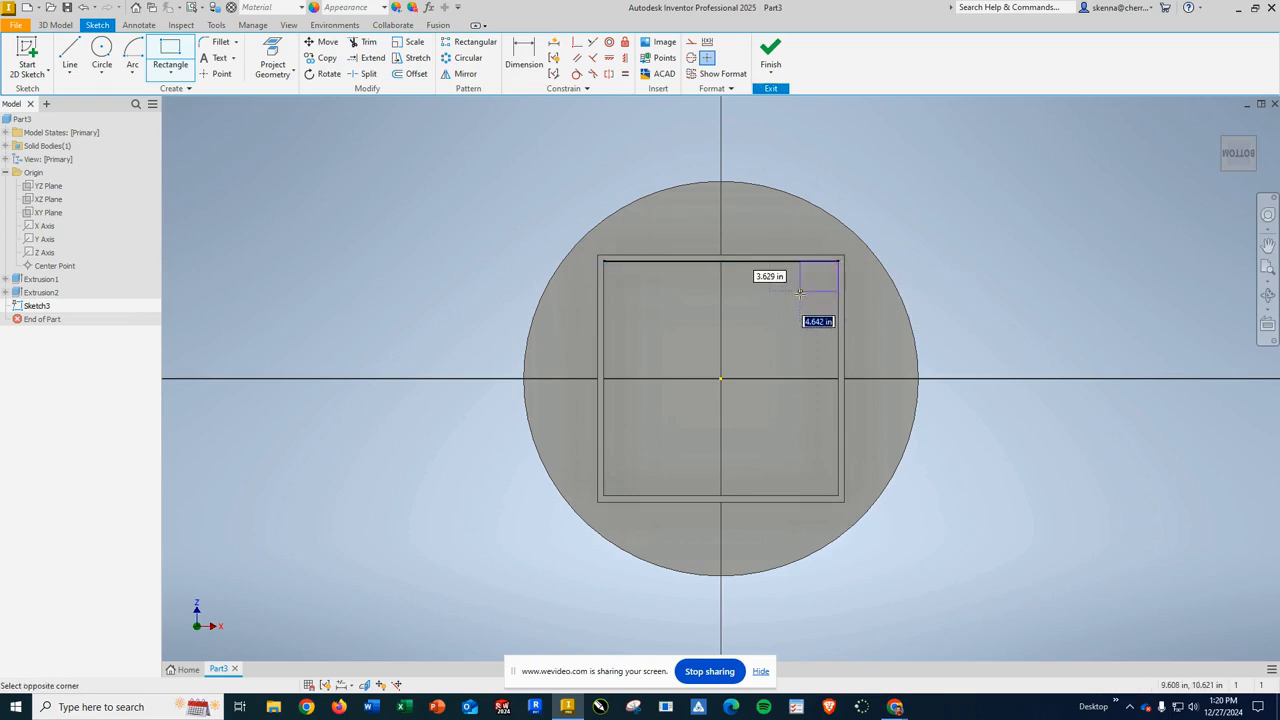
{"action": "type", "text": "2"}
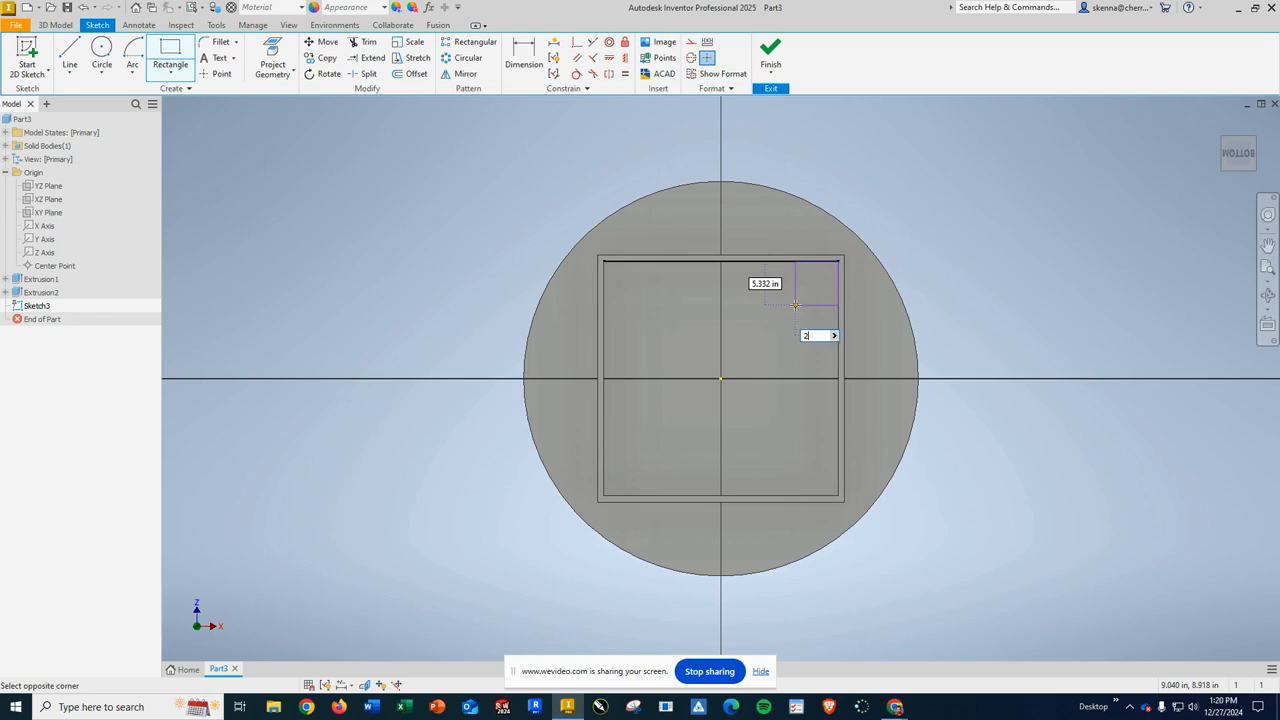
{"action": "key", "text": "Tab"}
{"action": "type", "text": "2"}
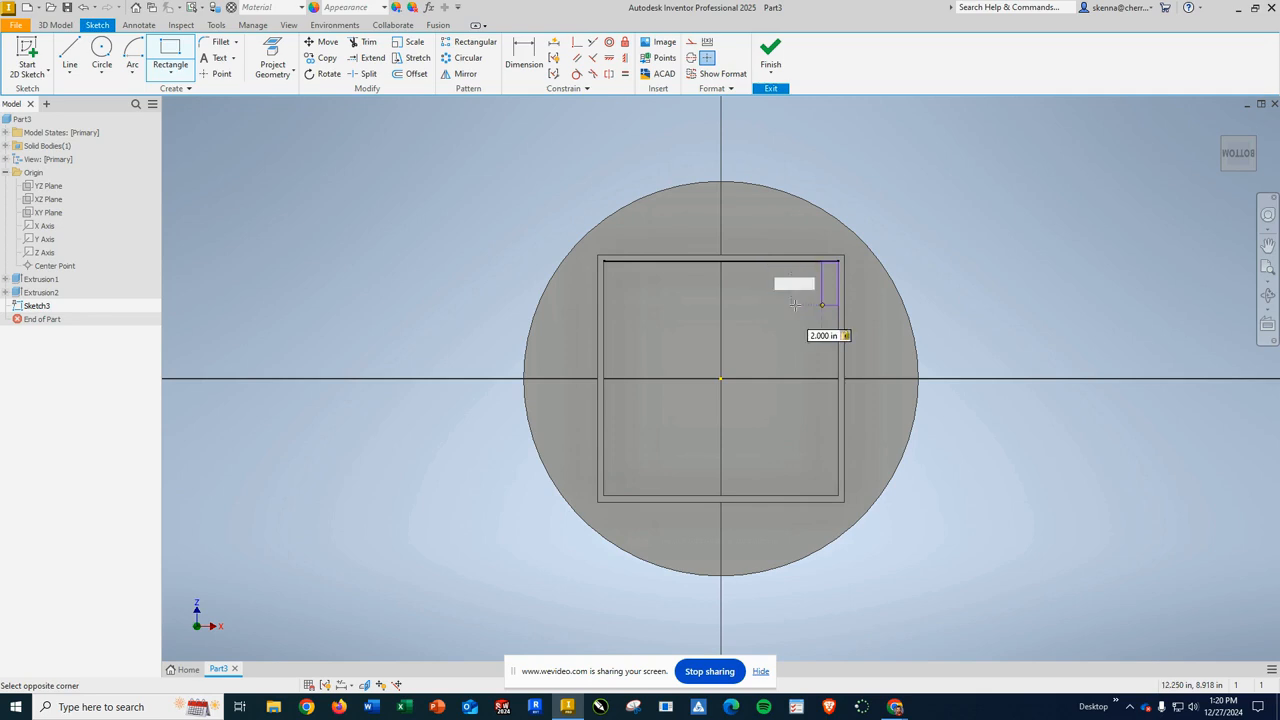
{"action": "key", "text": "Return"}
{"action": "scroll", "coordinate": [793, 307], "scroll_direction": "down", "scroll_amount": 10}
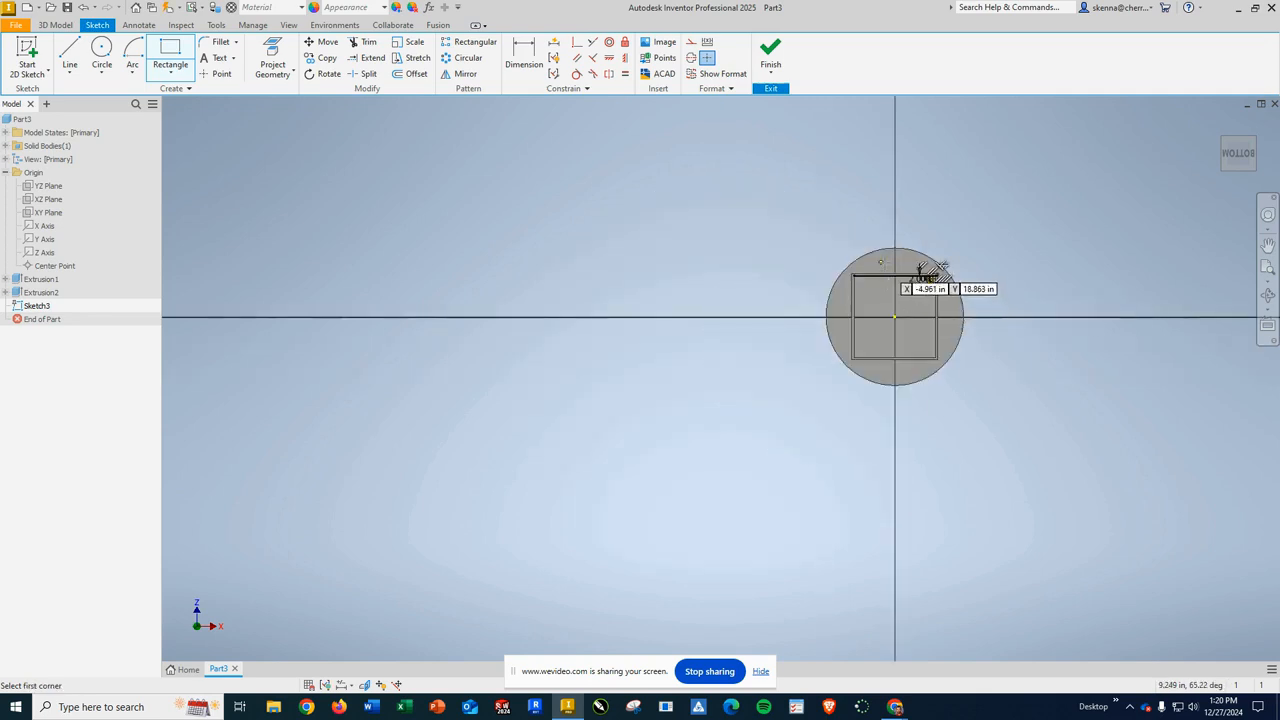
{"action": "scroll", "coordinate": [770, 290], "scroll_direction": "up", "scroll_amount": 8}
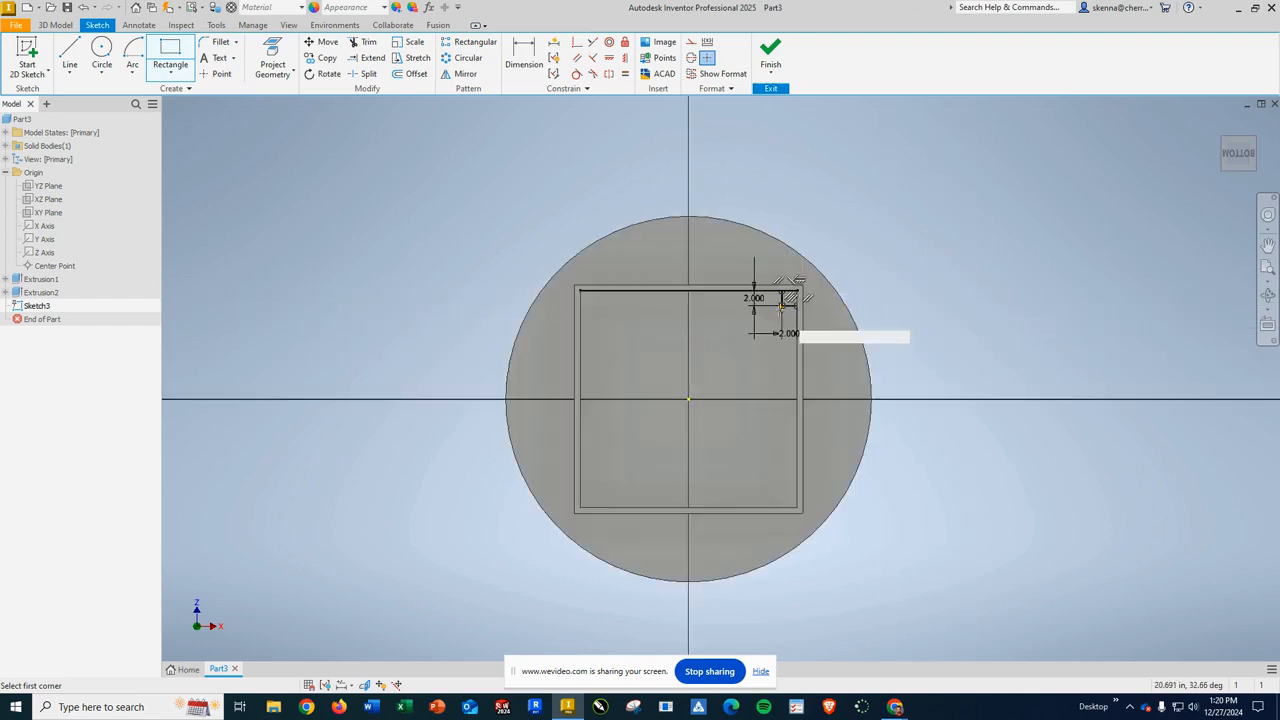
{"action": "scroll", "coordinate": [781, 315], "scroll_direction": "up", "scroll_amount": 3}
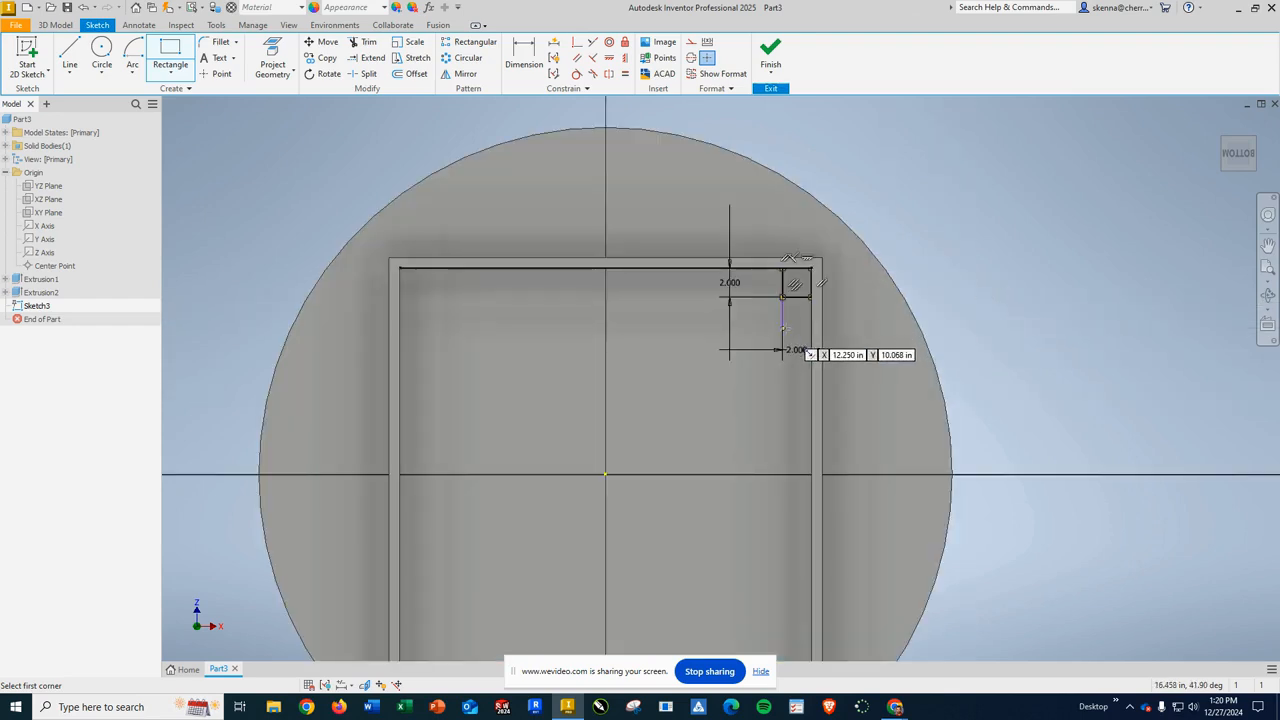
{"action": "scroll", "coordinate": [781, 315], "scroll_direction": "down", "scroll_amount": 2}
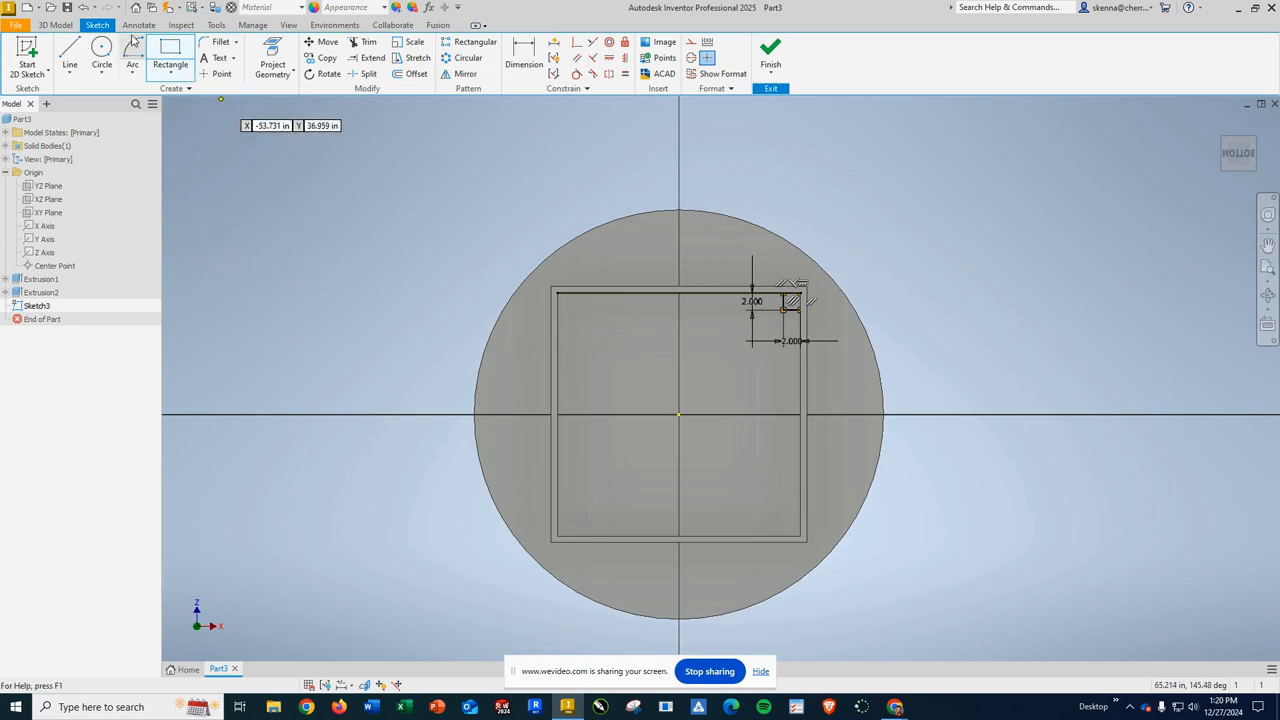
{"action": "left_click", "coordinate": [768, 56]}
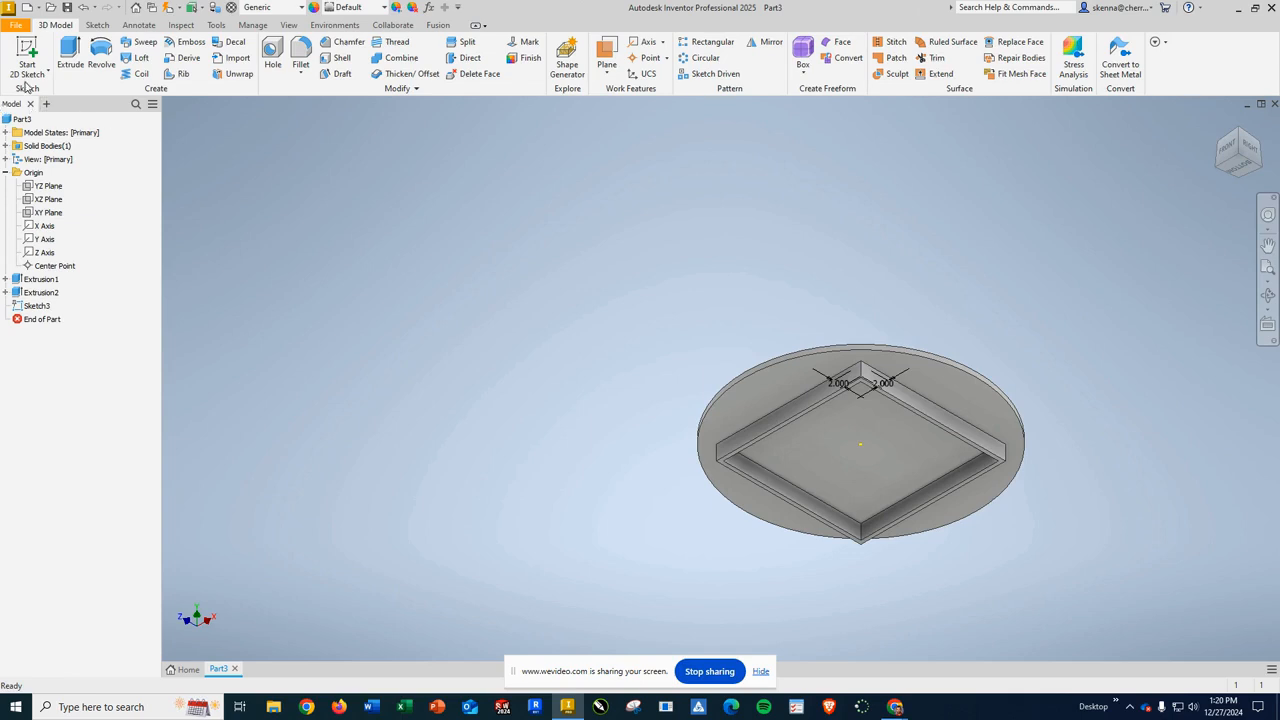
Extrude the 2 in square 29 in downward with a -0.5 degree taper to form the first table leg
{"action": "left_click", "coordinate": [33, 306]}
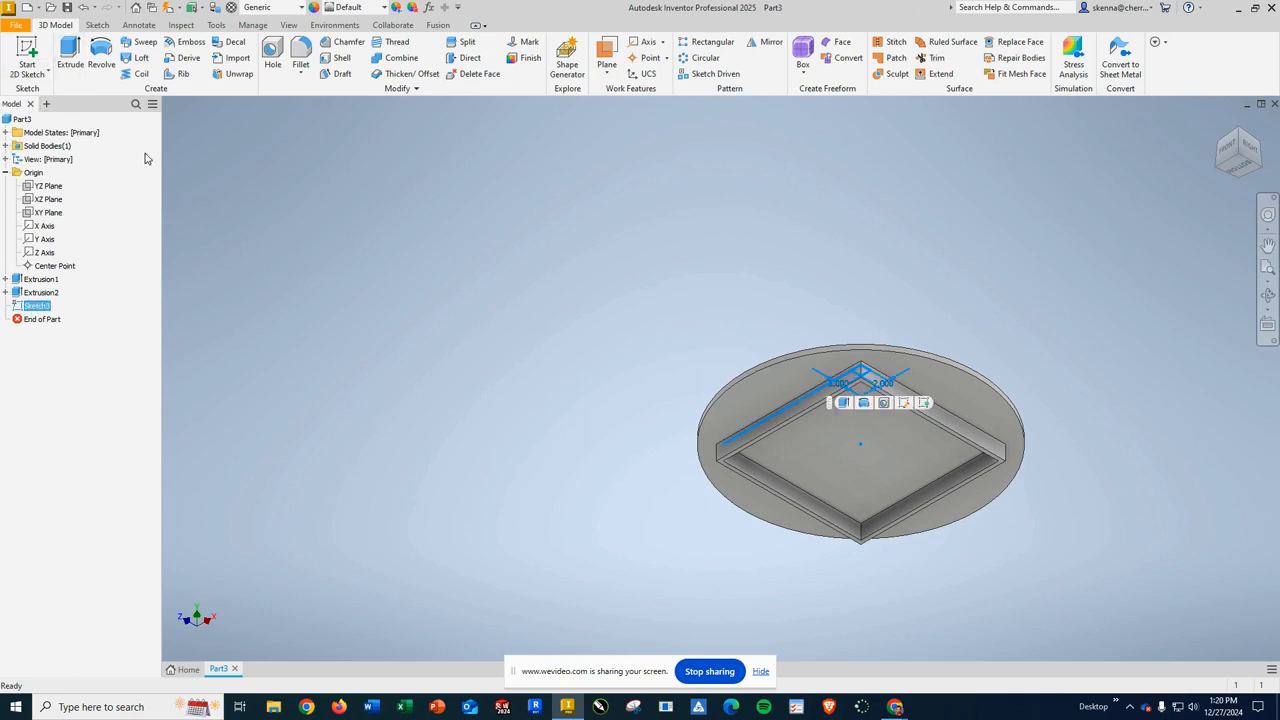
{"action": "left_click", "coordinate": [68, 62]}
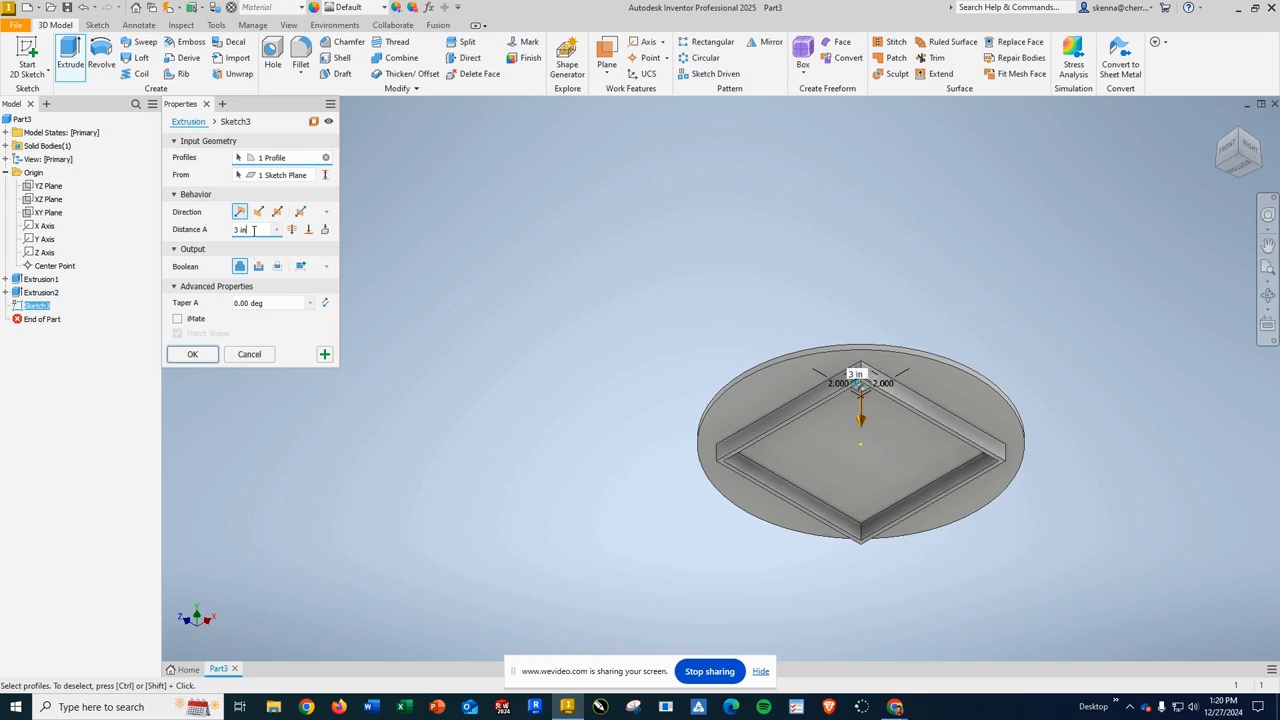
{"action": "type", "text": "29"}
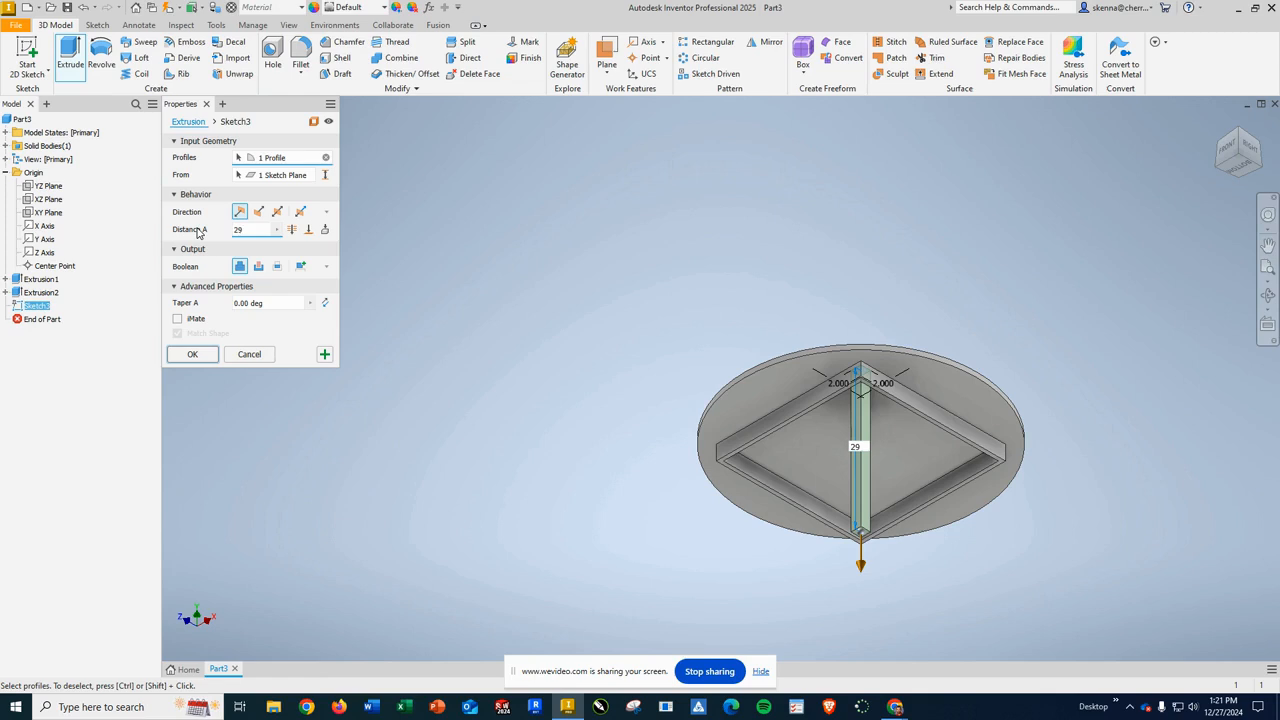
{"action": "left_click", "coordinate": [265, 305]}
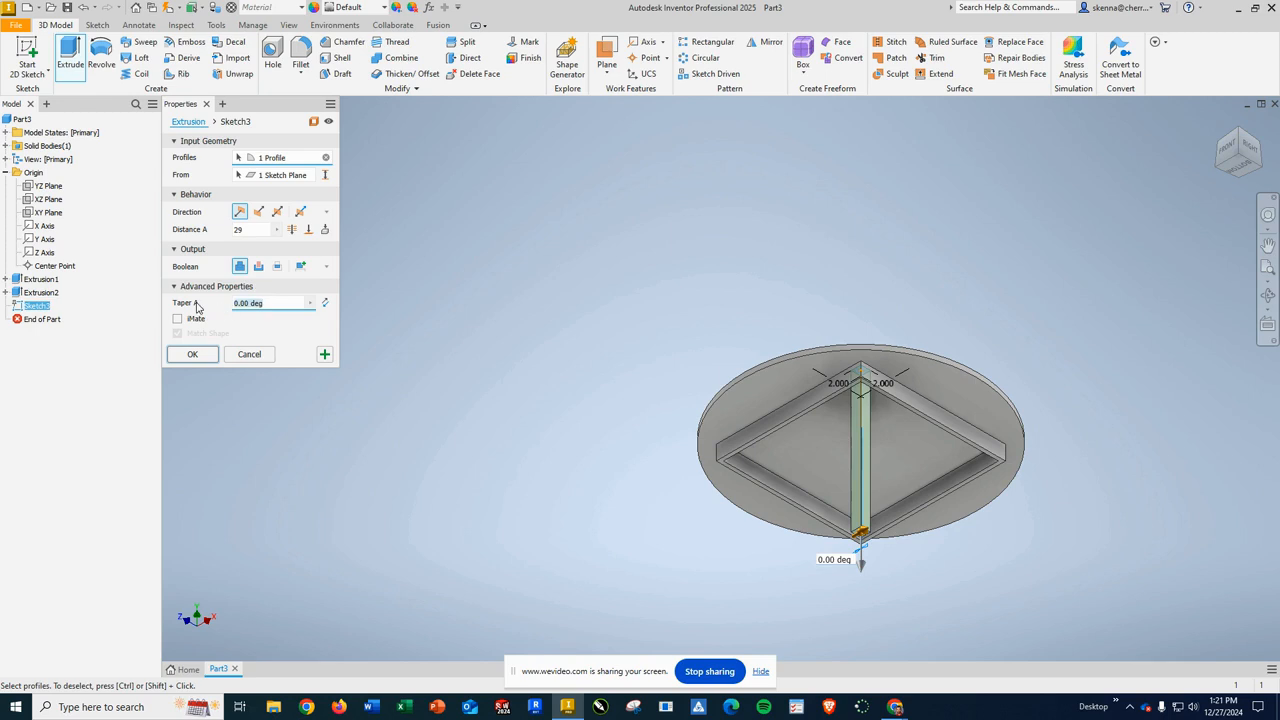
{"action": "type", "text": "5"}
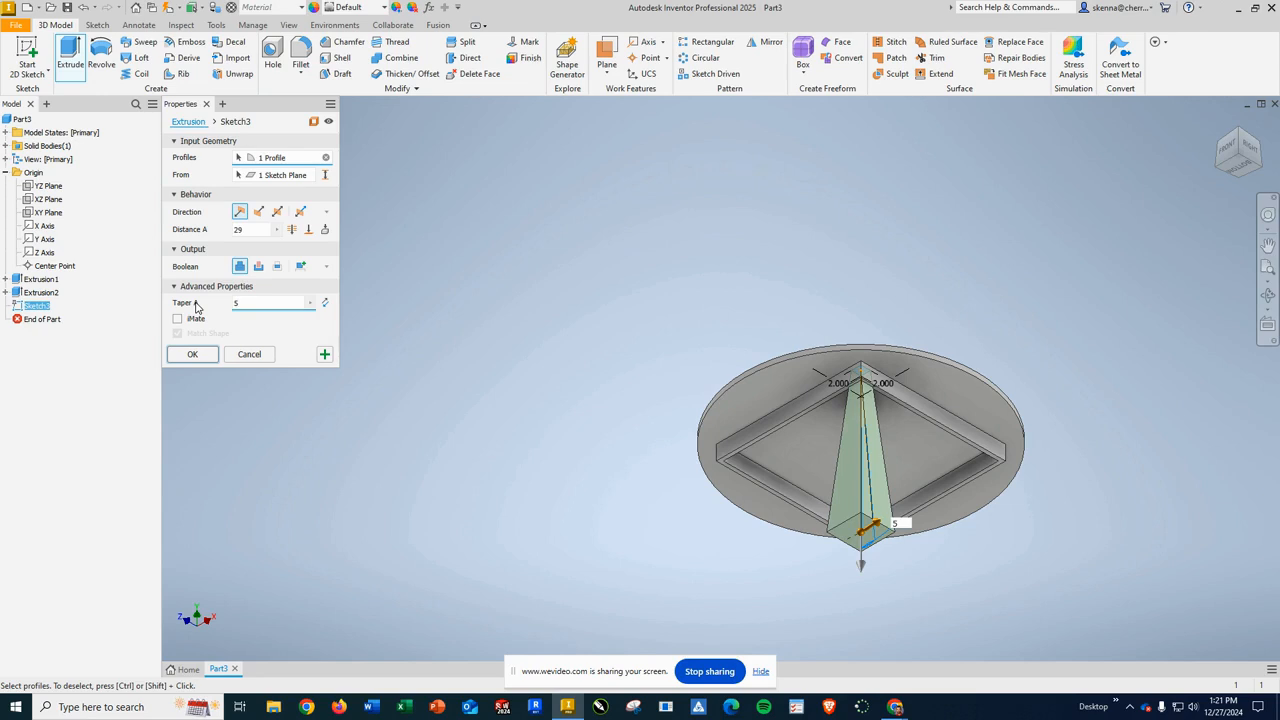
{"action": "key", "text": "BackSpace"}
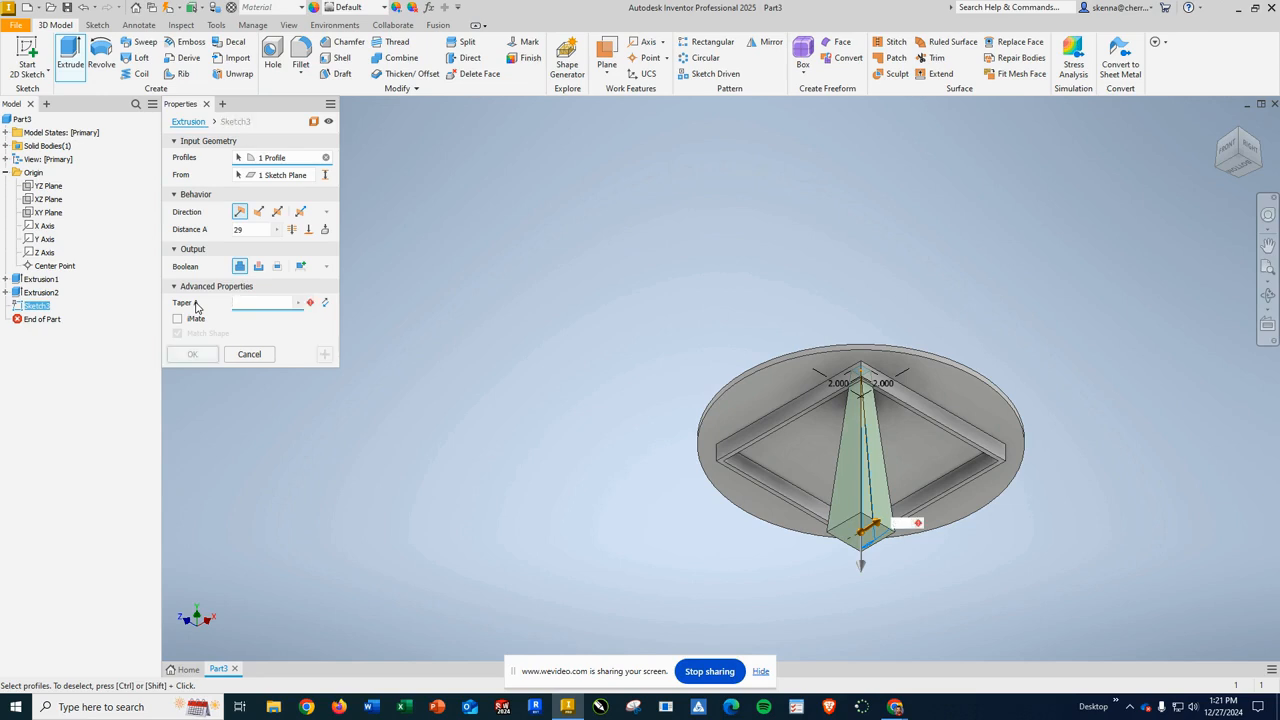
{"action": "type", "text": ".5"}
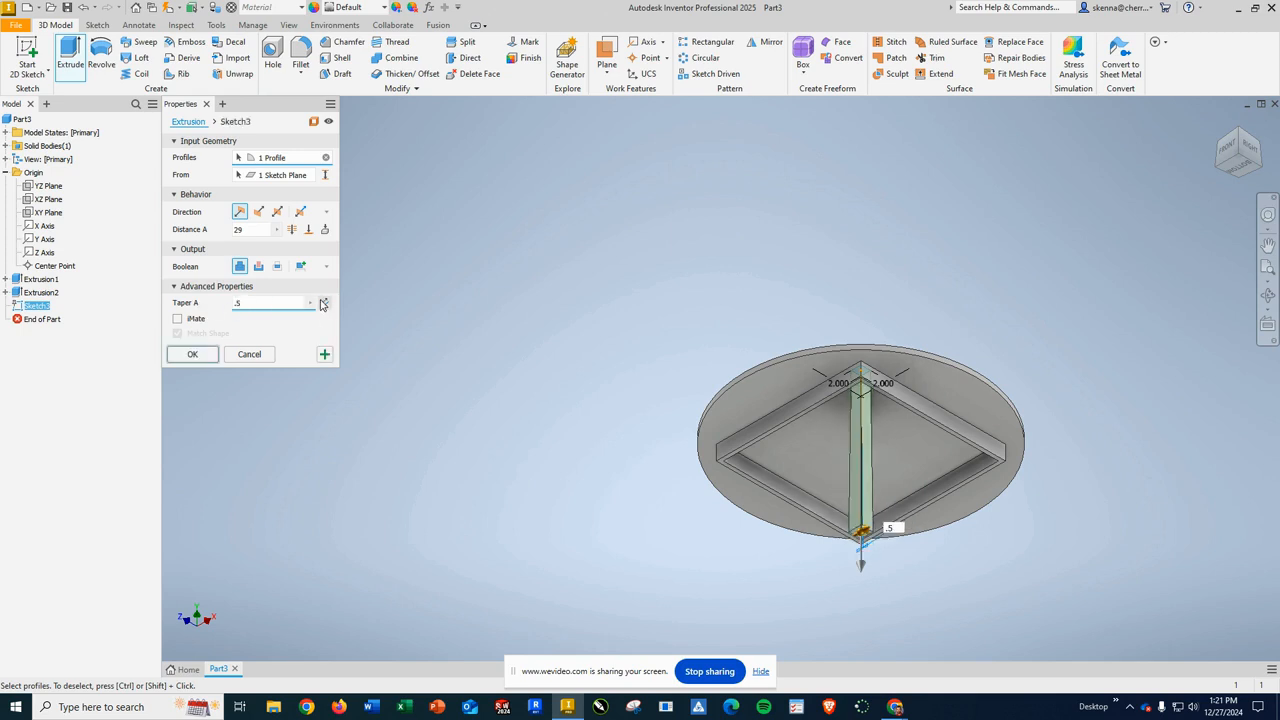
{"action": "left_click", "coordinate": [326, 305]}
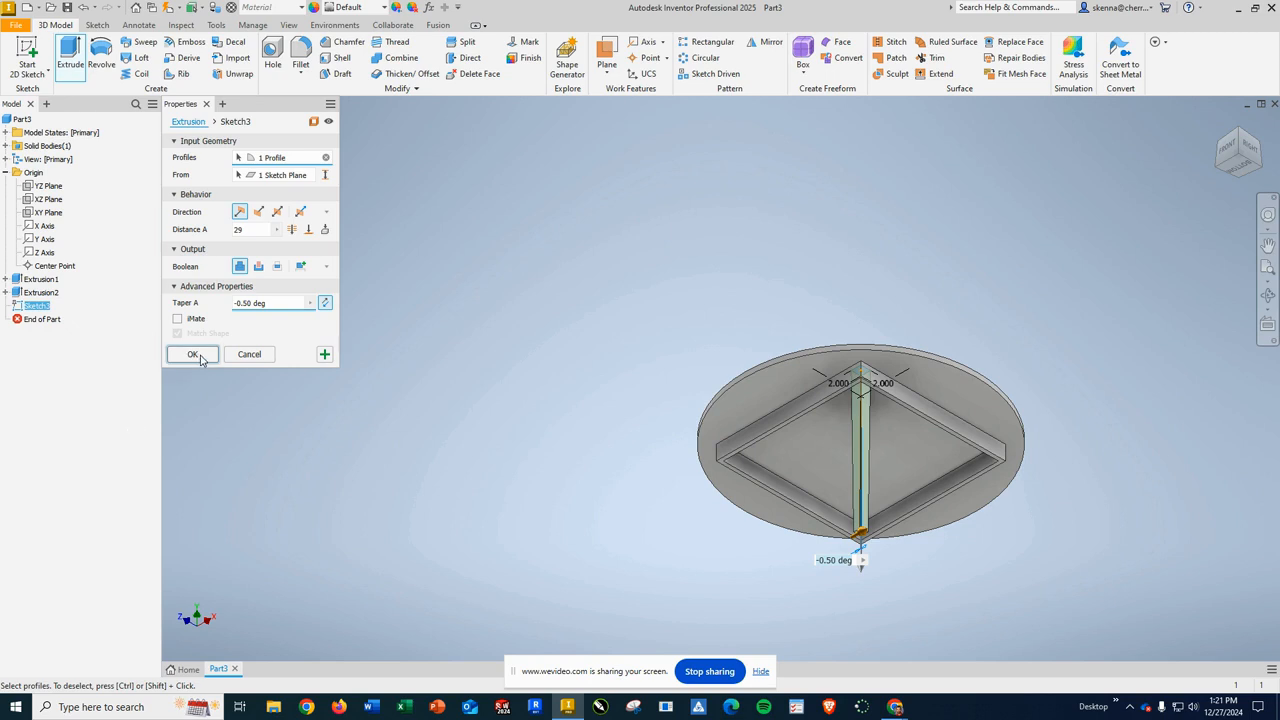
{"action": "left_click", "coordinate": [196, 356]}
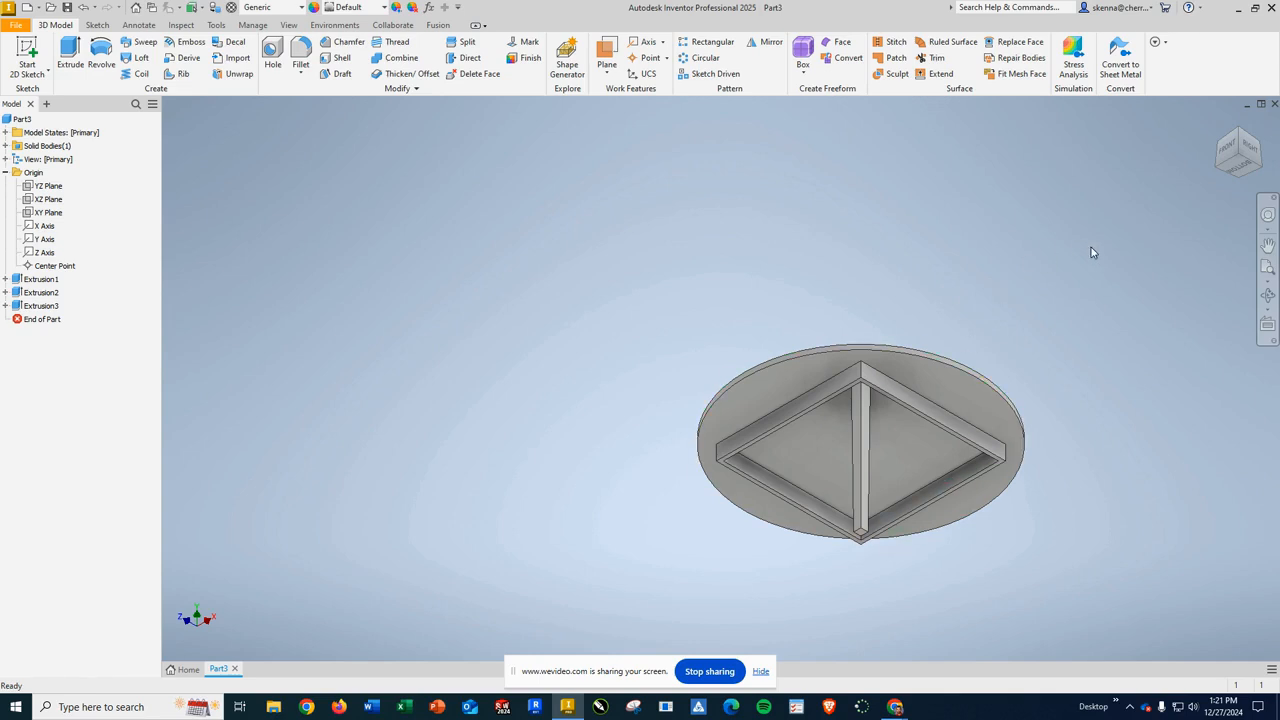
Start a rectangular pattern of the leg, with 2 columns spaced 26.5 in along the skirting's inner edge in the negative X direction
{"action": "left_click", "coordinate": [1241, 169]}
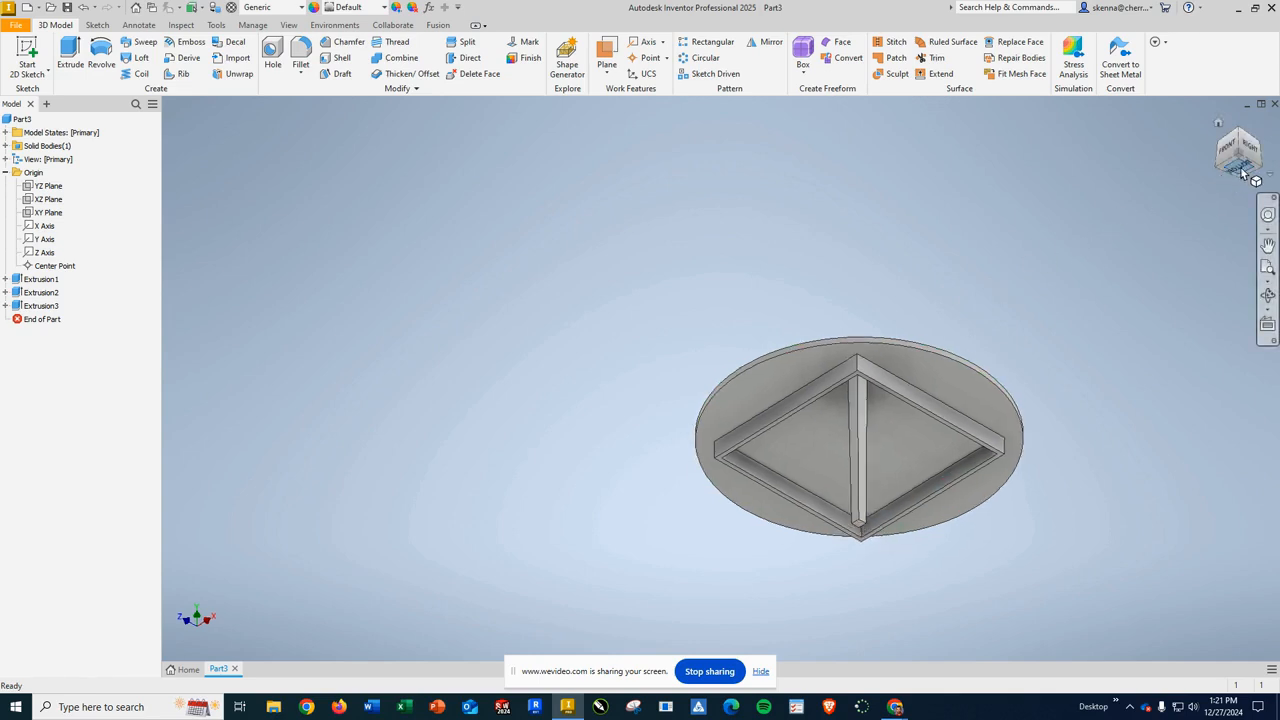
{"action": "left_click", "coordinate": [1274, 136]}
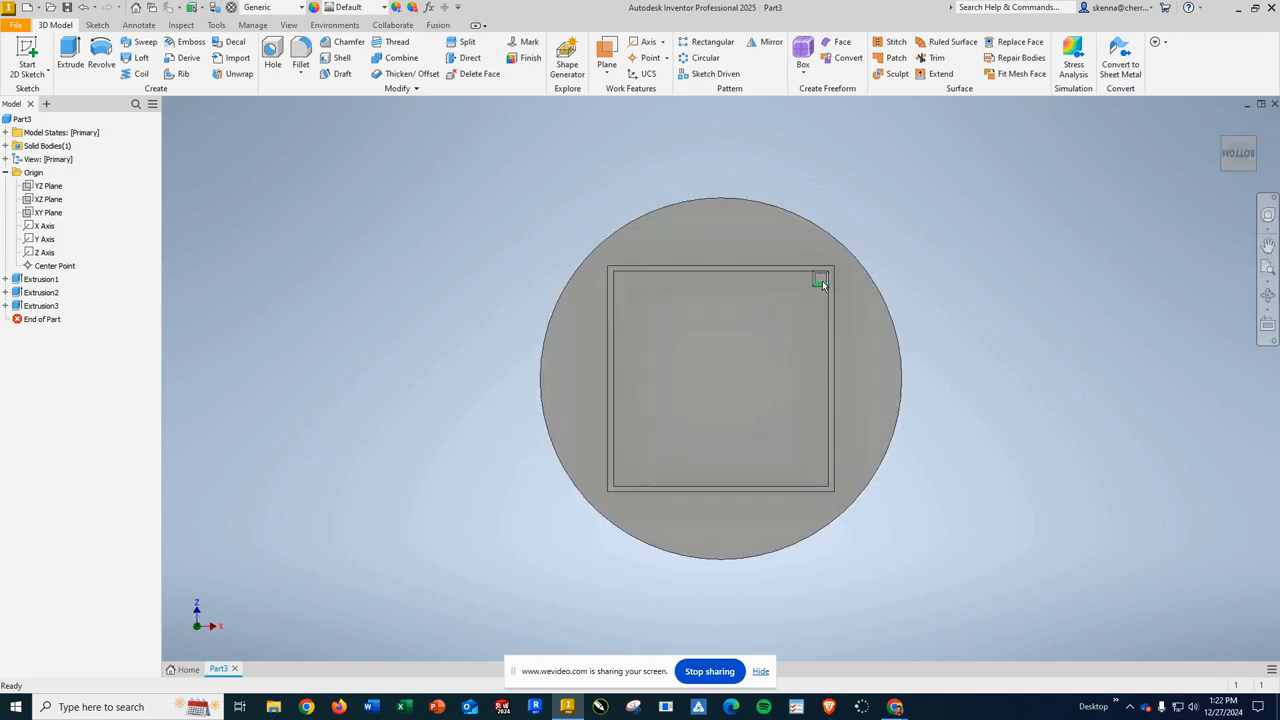
{"action": "mouse_move", "coordinate": [843, 305]}
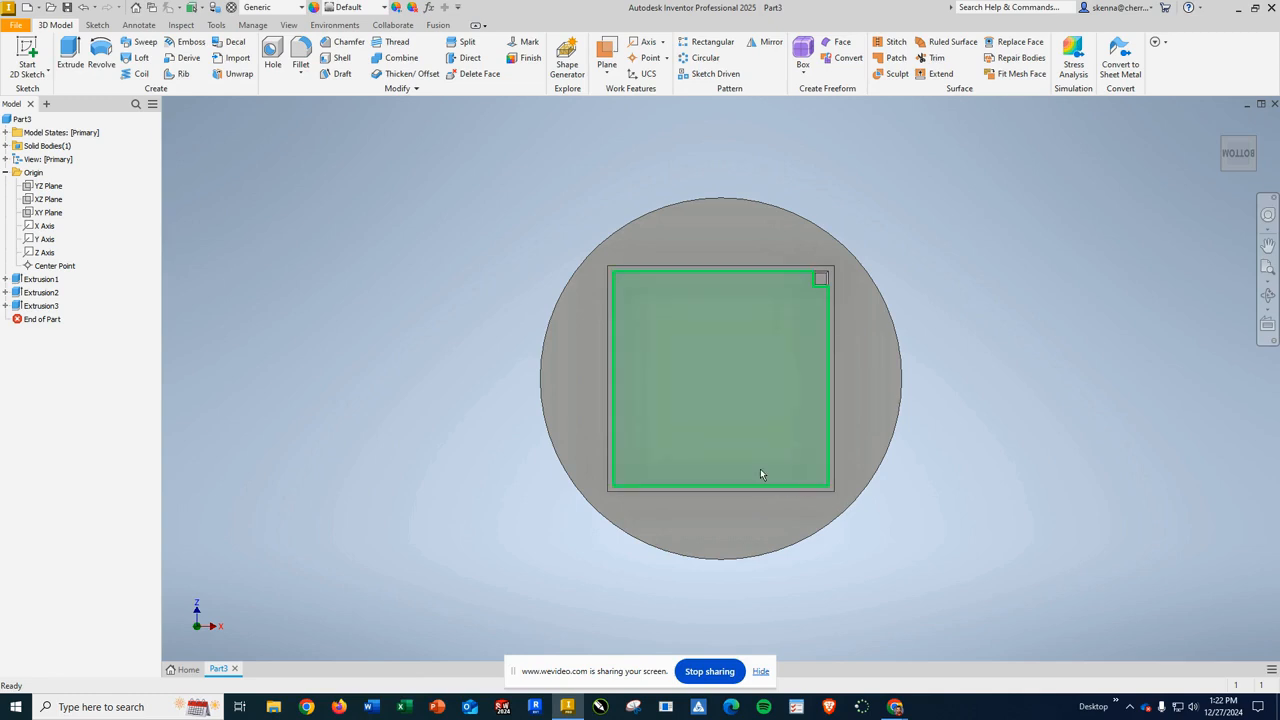
{"action": "mouse_move", "coordinate": [781, 491]}
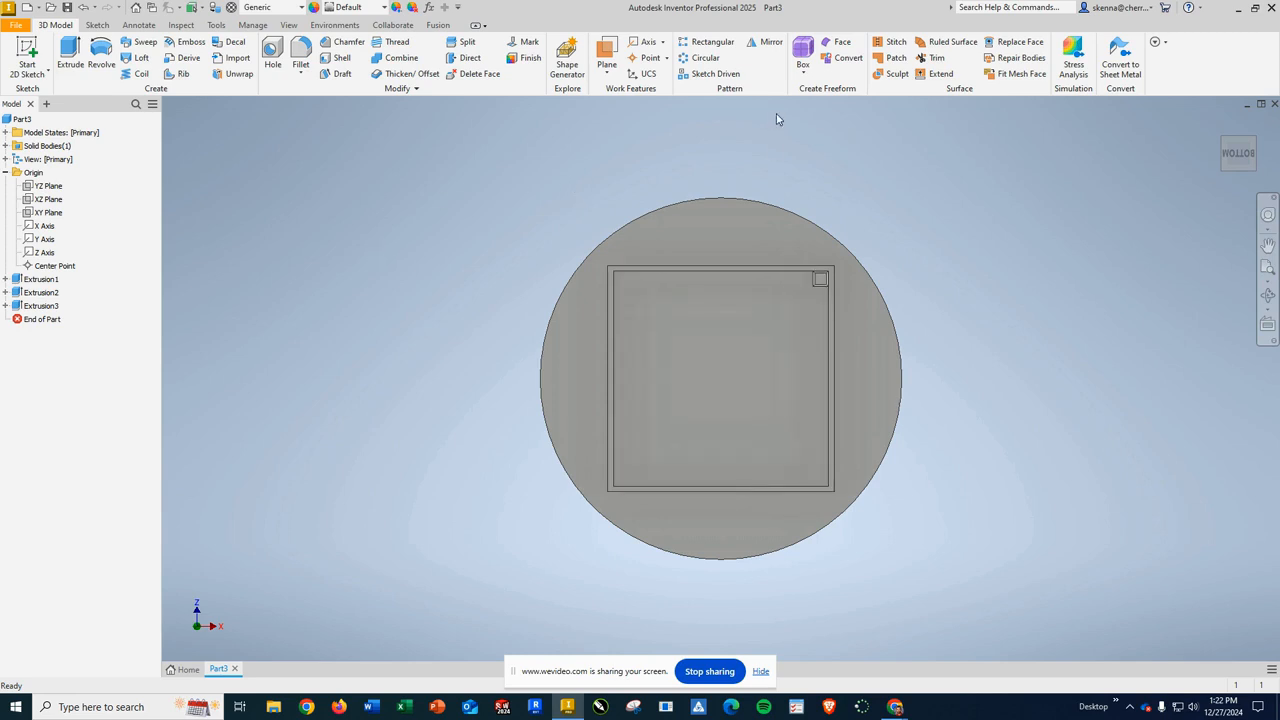
{"action": "left_click", "coordinate": [713, 45]}
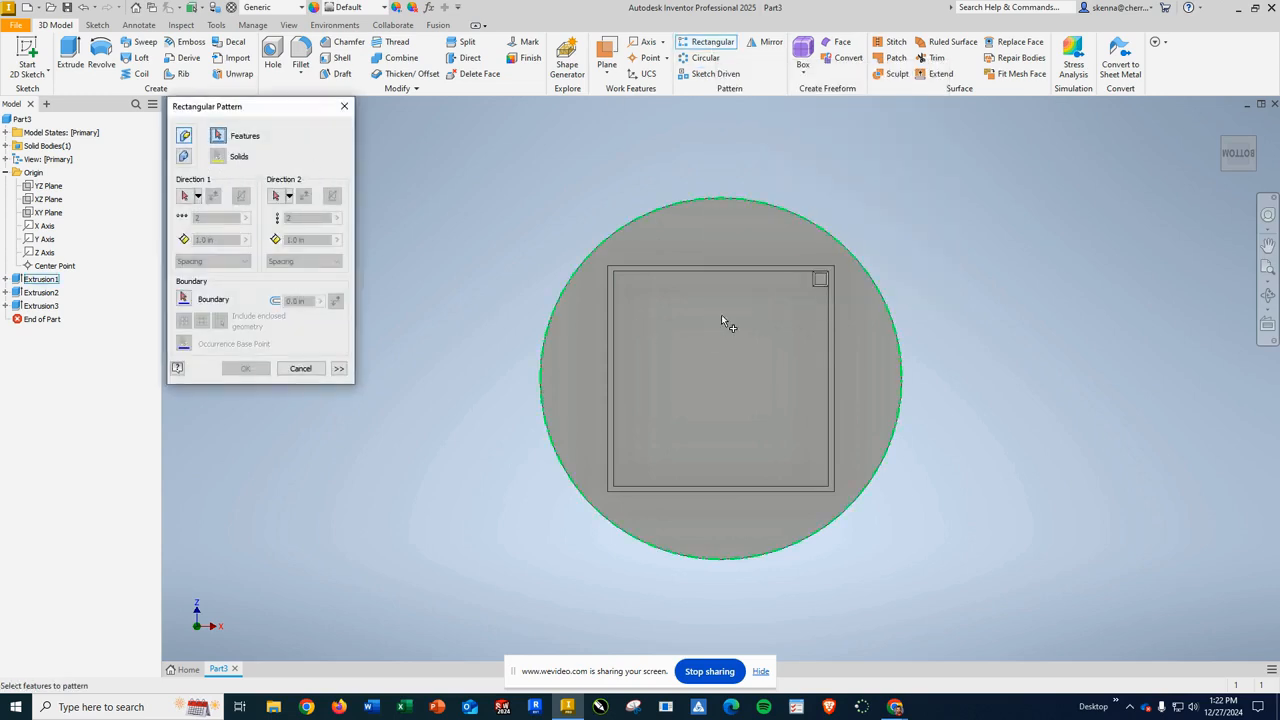
{"action": "left_click", "coordinate": [824, 286]}
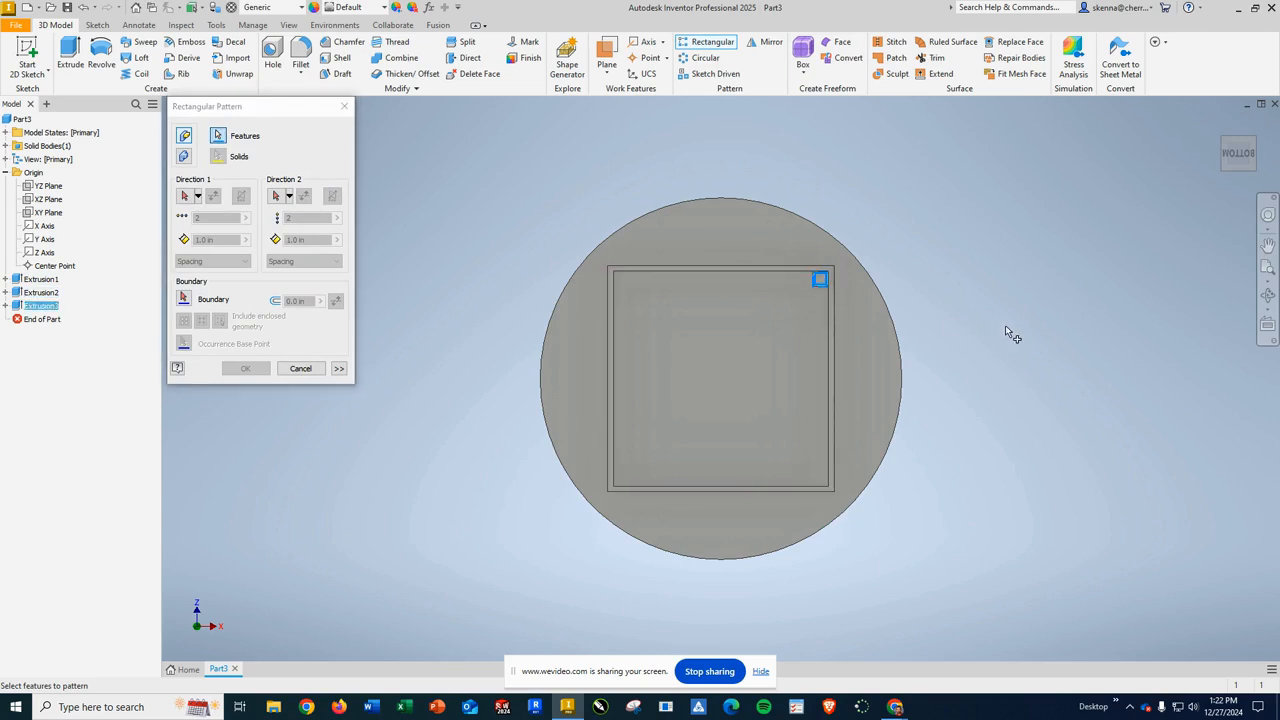
{"action": "left_click", "coordinate": [185, 198]}
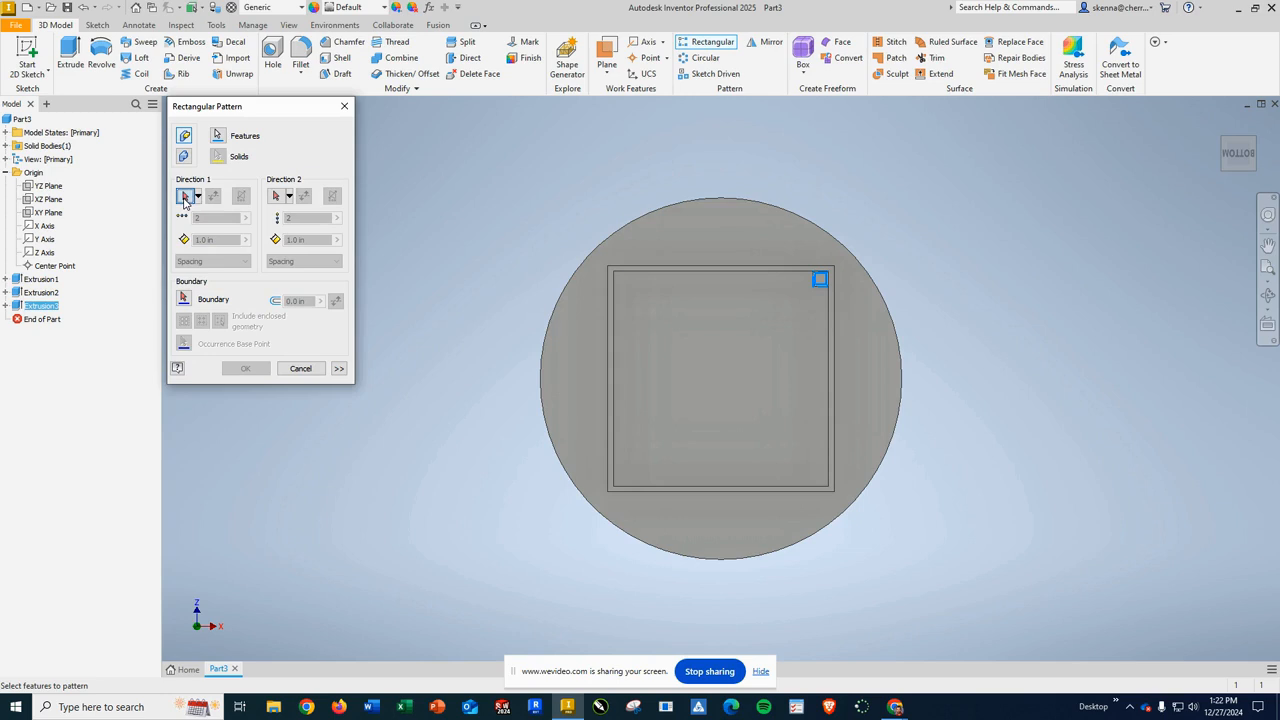
{"action": "left_click", "coordinate": [703, 273]}
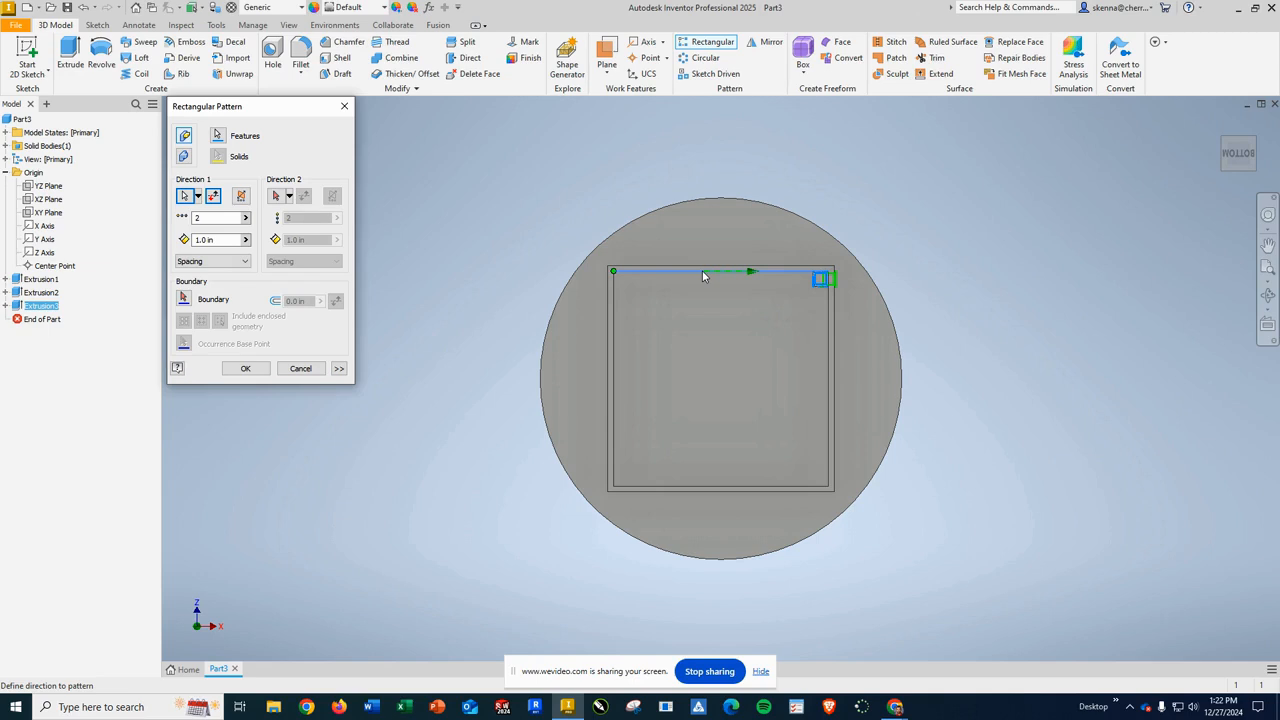
{"action": "left_click", "coordinate": [214, 198]}
{"action": "left_click", "coordinate": [210, 240]}
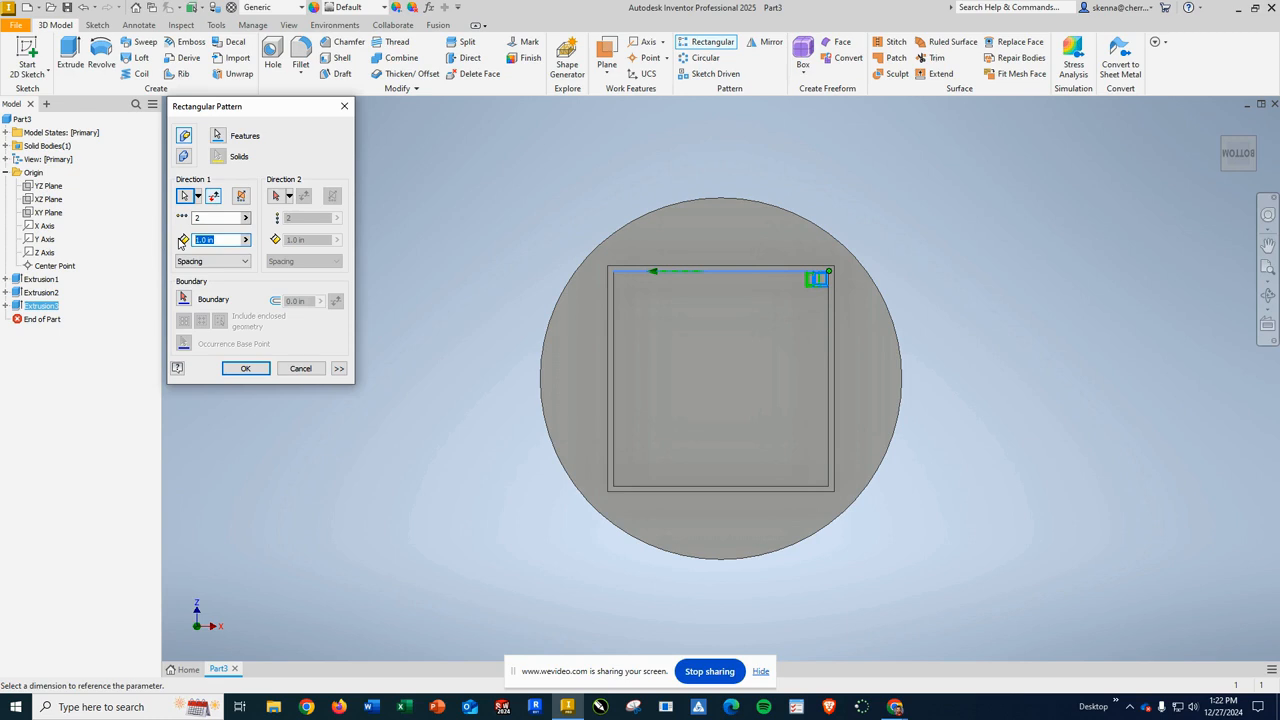
{"action": "type", "text": "26.5"}
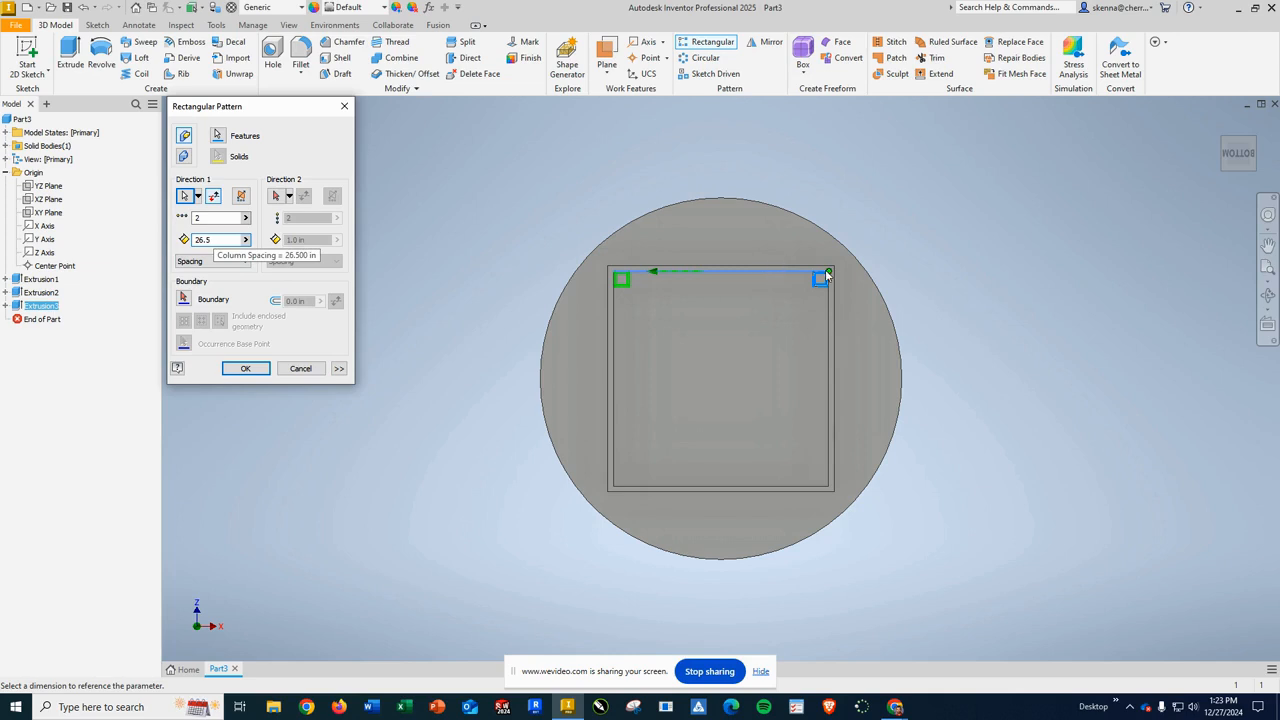
Add a second pattern direction along the skirting's inner edge towards negative Z, with 2 rows spaced 26.5 in, and create the pattern
{"action": "left_click", "coordinate": [277, 197]}
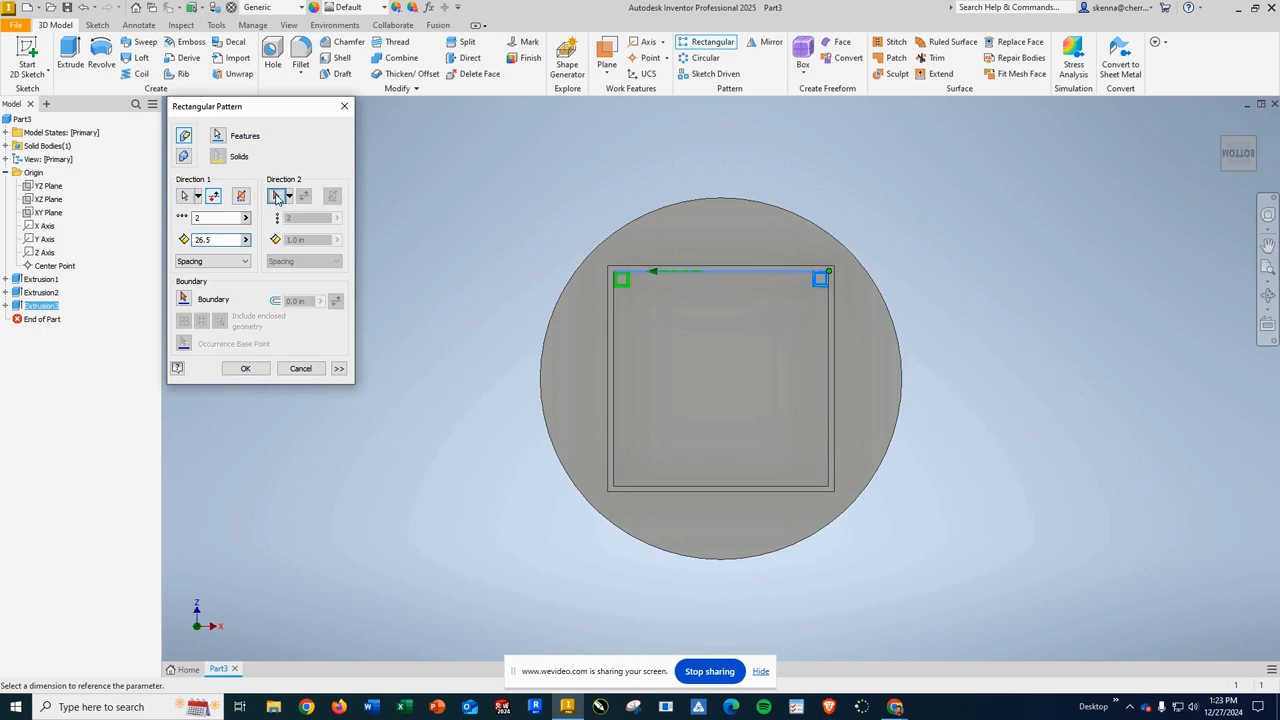
{"action": "left_click", "coordinate": [829, 366]}
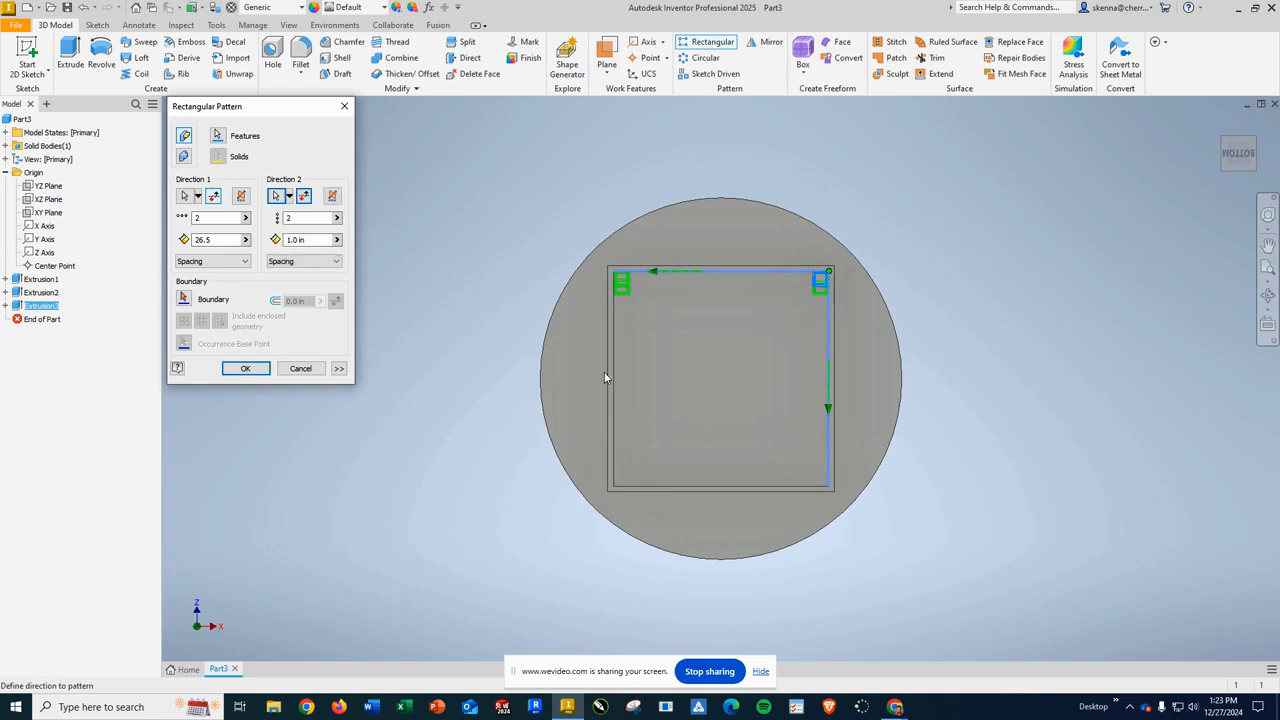
{"action": "left_click", "coordinate": [311, 242]}
{"action": "left_click_drag", "start_coordinate": [311, 242], "coordinate": [260, 246]}
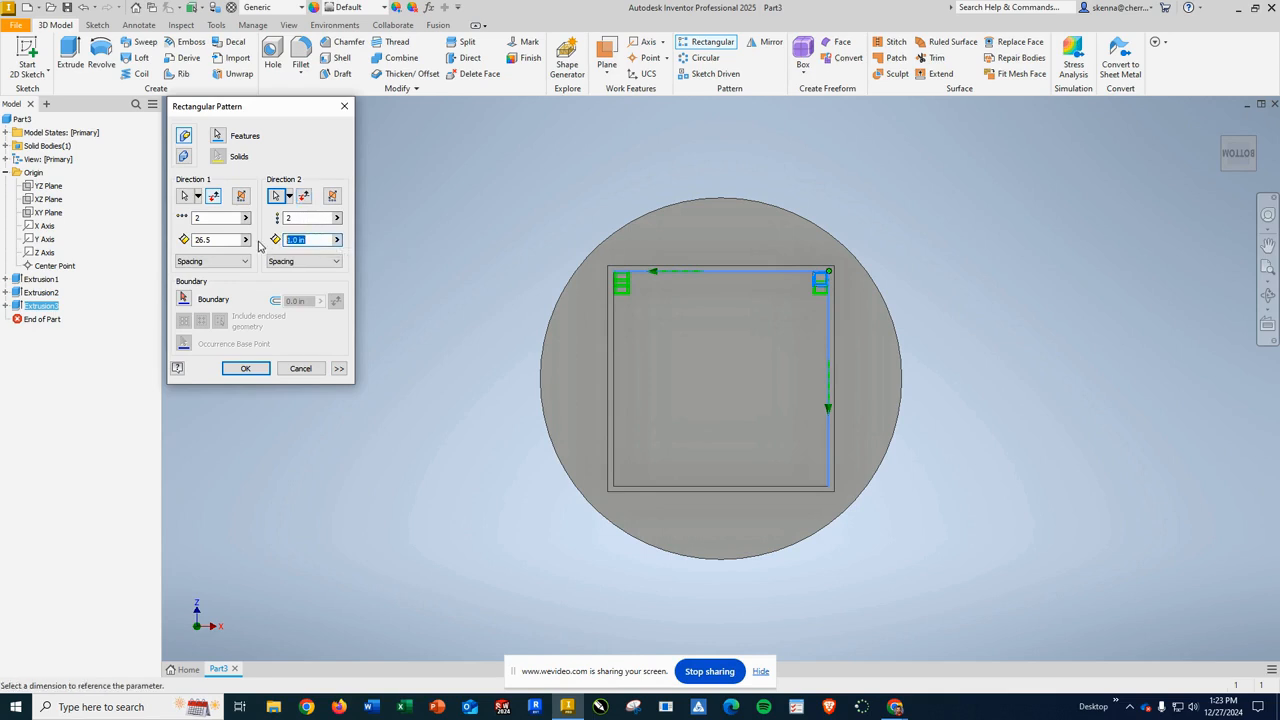
{"action": "type", "text": "26.5"}
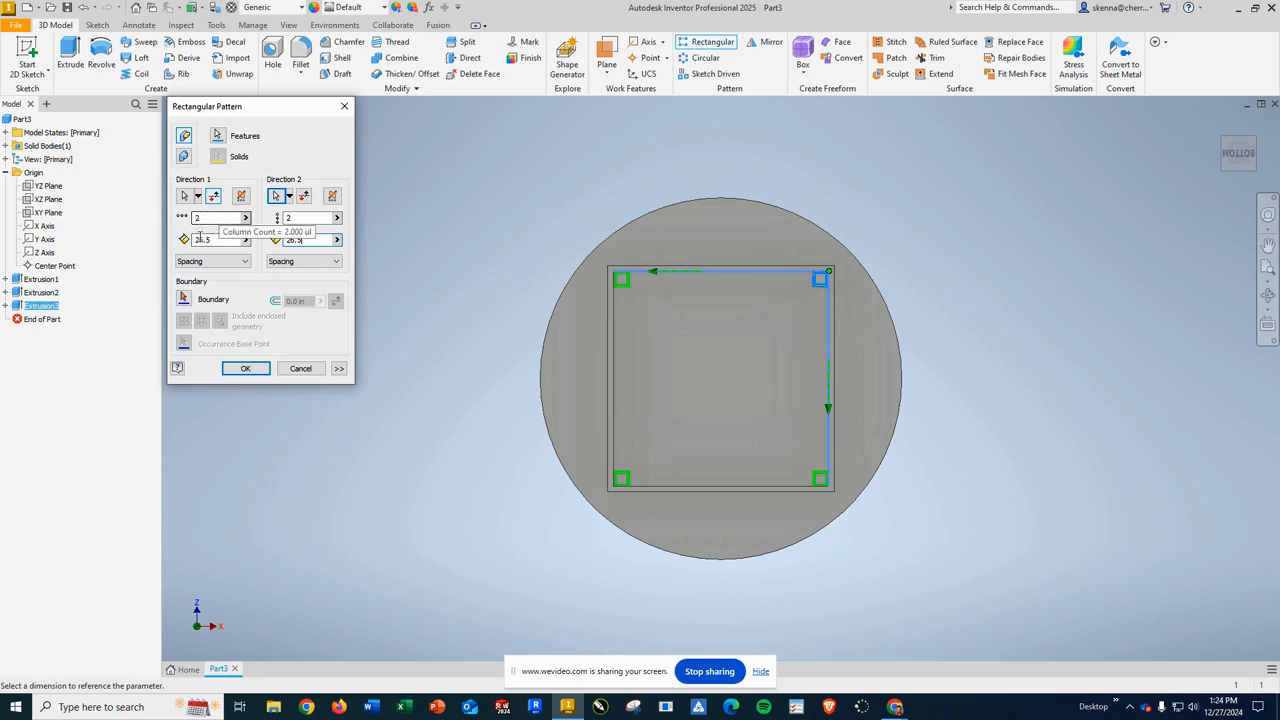
{"action": "left_click", "coordinate": [244, 368]}
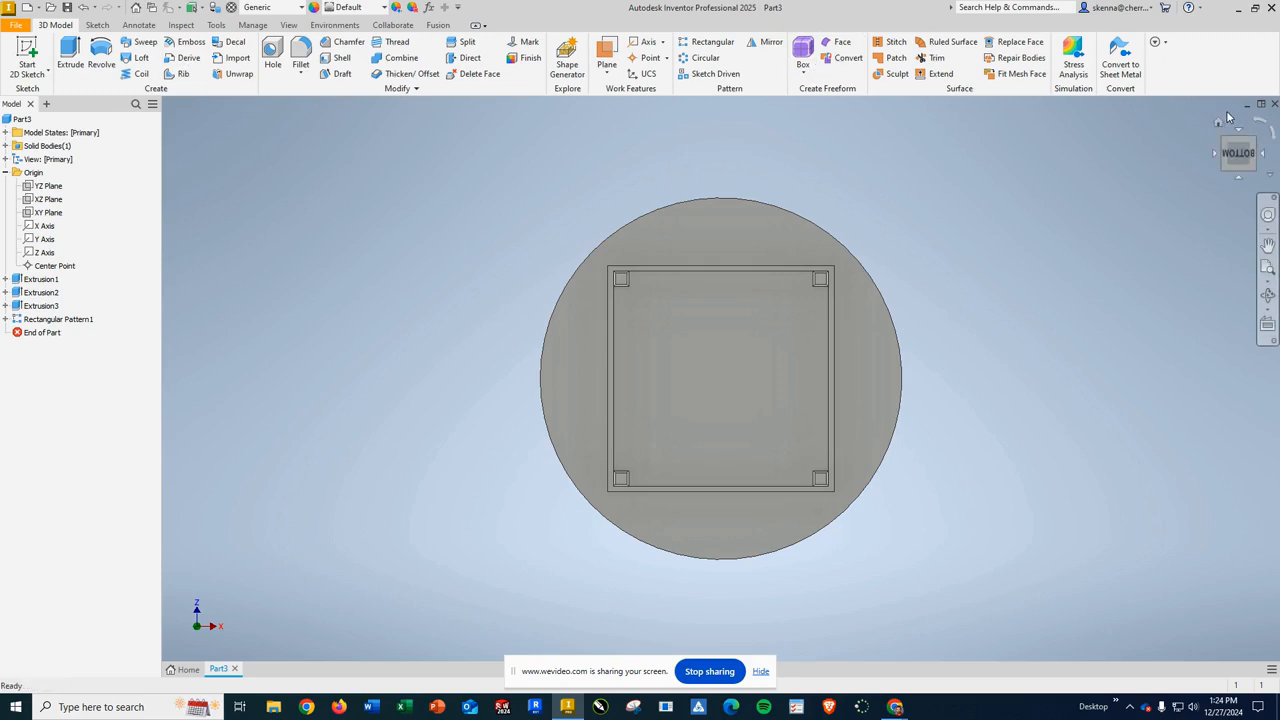
Apply the Birch - Natural Polished appearance to the whole table
{"action": "left_click", "coordinate": [1252, 163]}
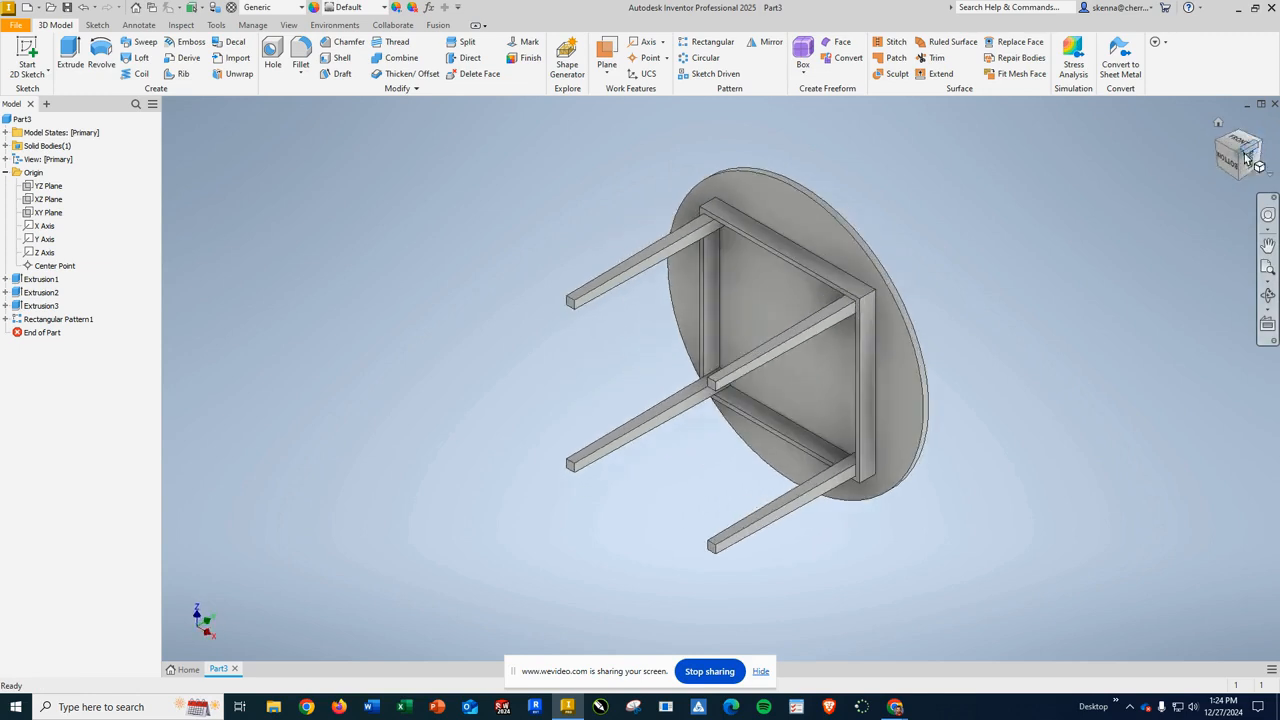
{"action": "left_click", "coordinate": [1247, 159]}
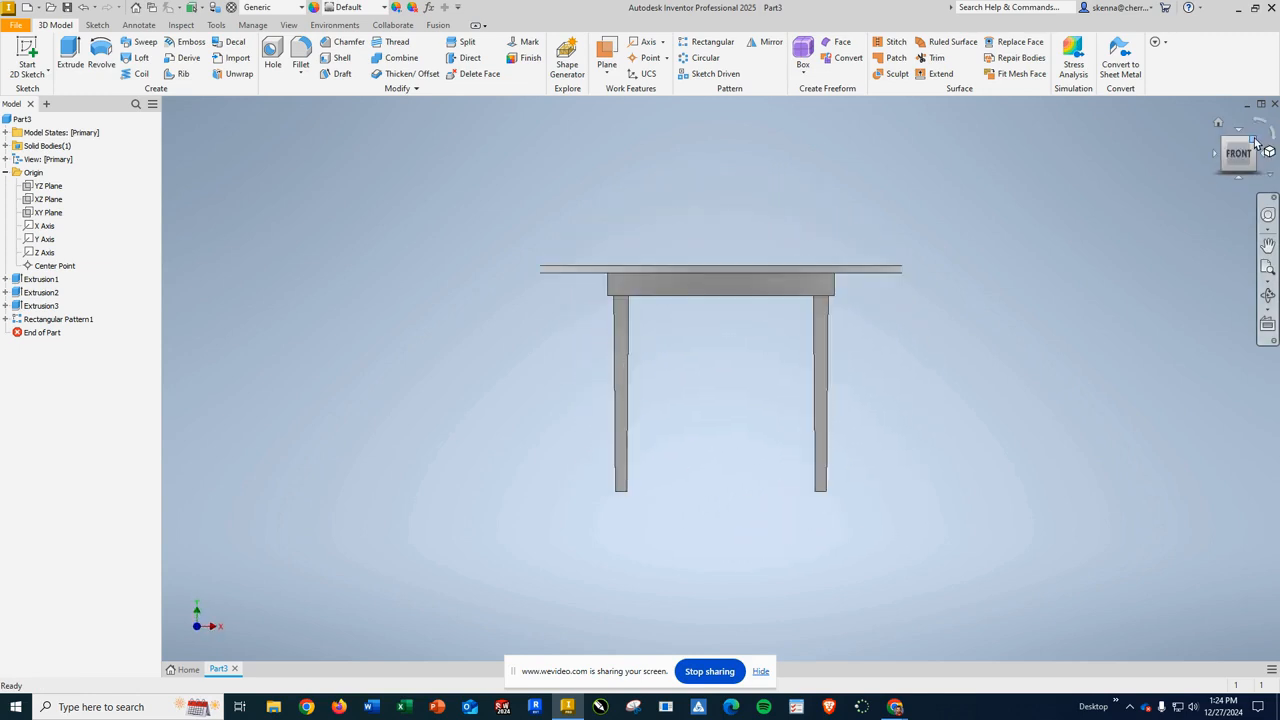
{"action": "left_click", "coordinate": [1256, 143]}
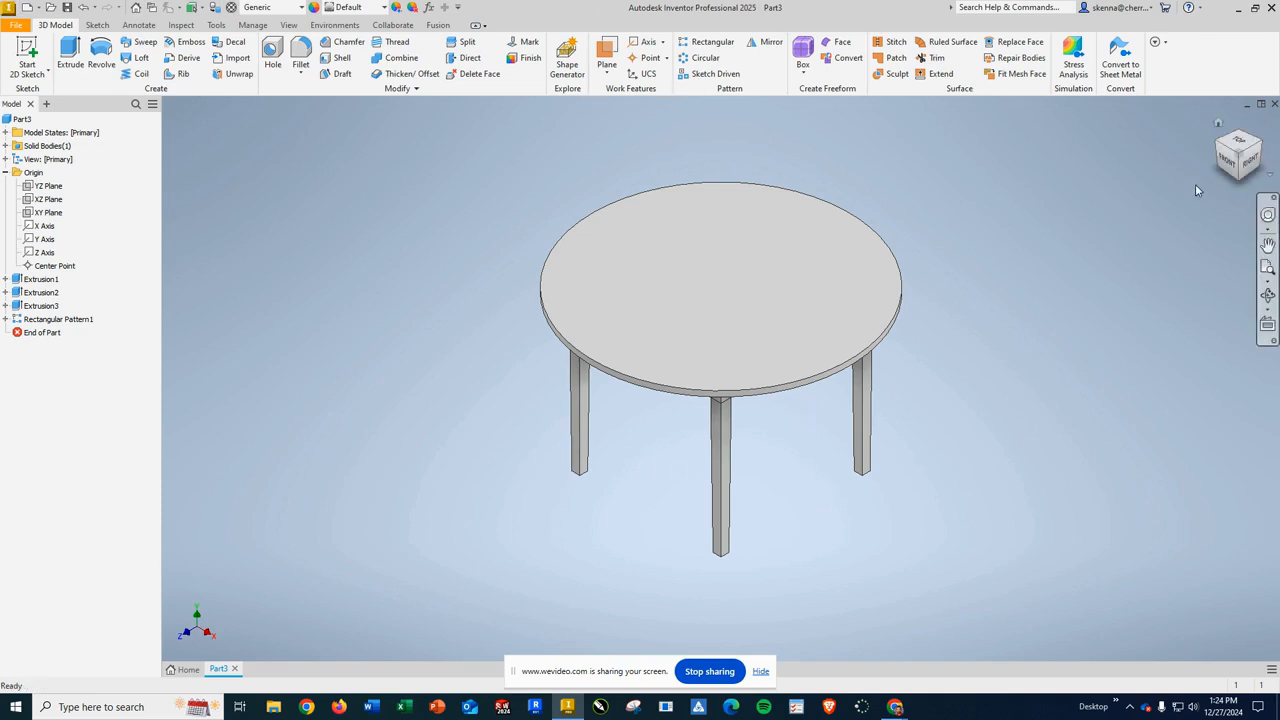
{"action": "left_click", "coordinate": [1237, 185]}
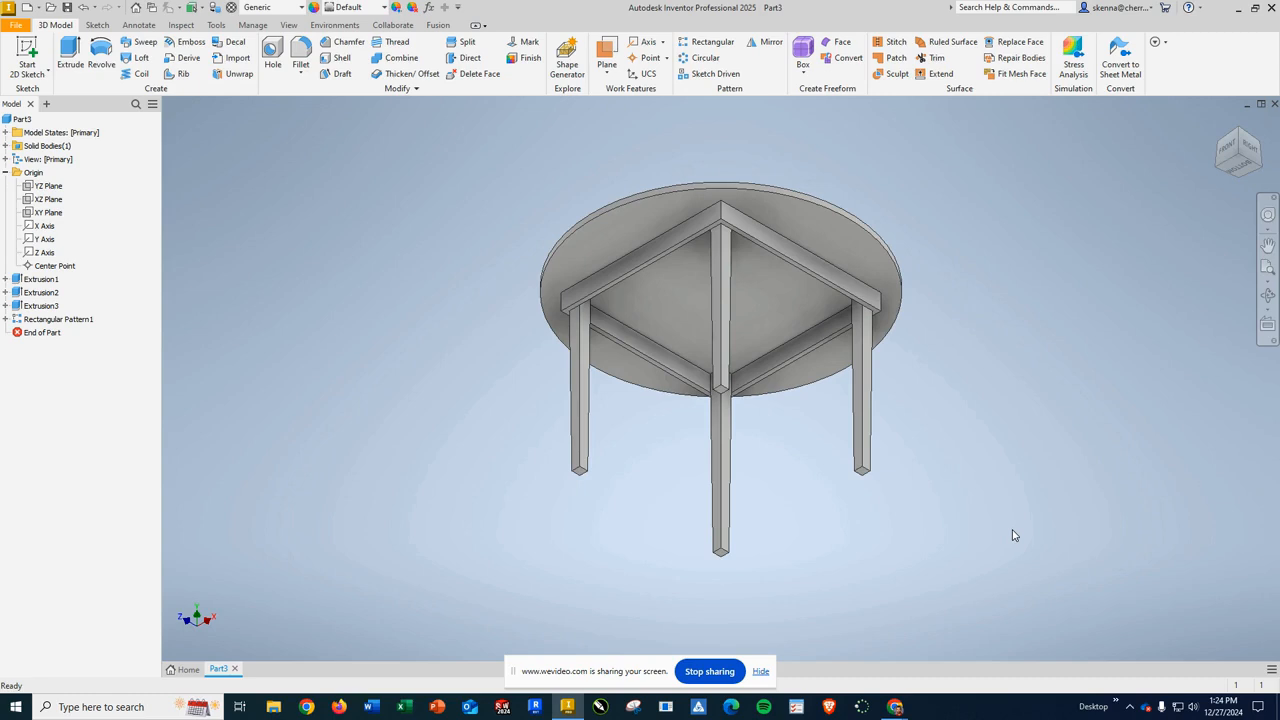
{"action": "left_click", "coordinate": [384, 8]}
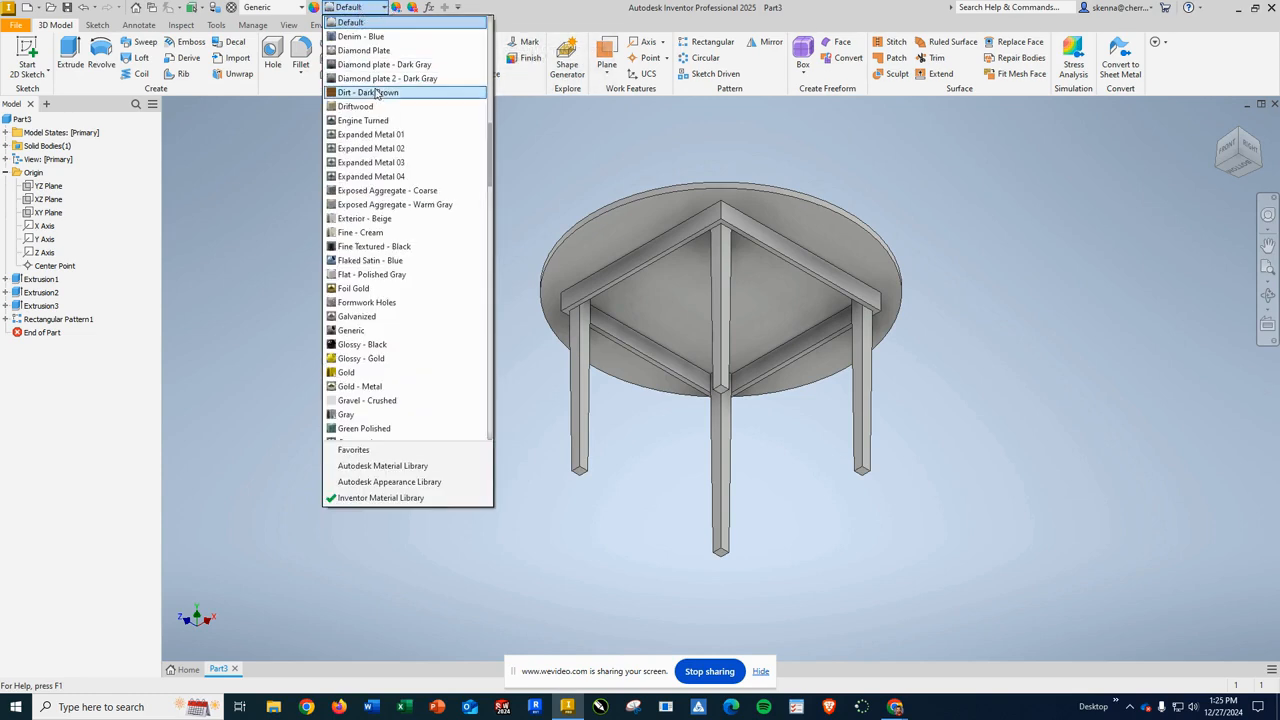
{"action": "scroll", "coordinate": [397, 140], "scroll_direction": "up", "scroll_amount": 4}
{"action": "scroll", "coordinate": [397, 142], "scroll_direction": "up", "scroll_amount": 6}
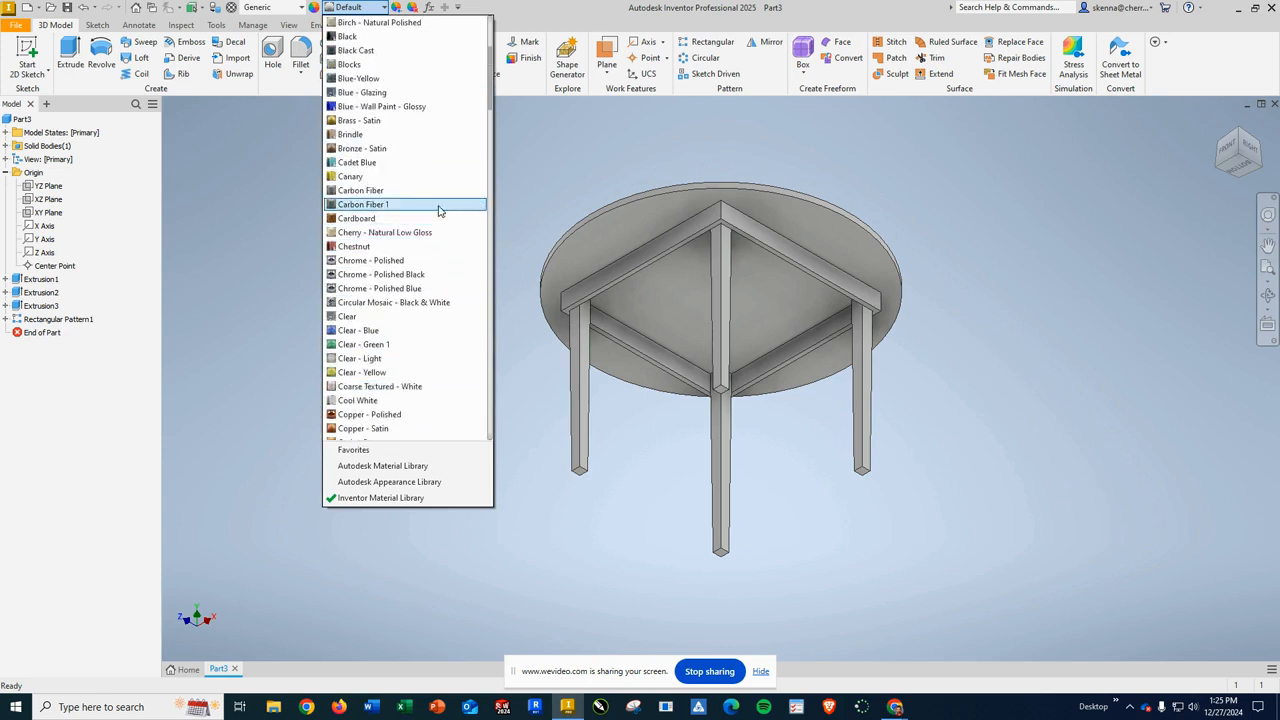
{"action": "left_click", "coordinate": [395, 24]}
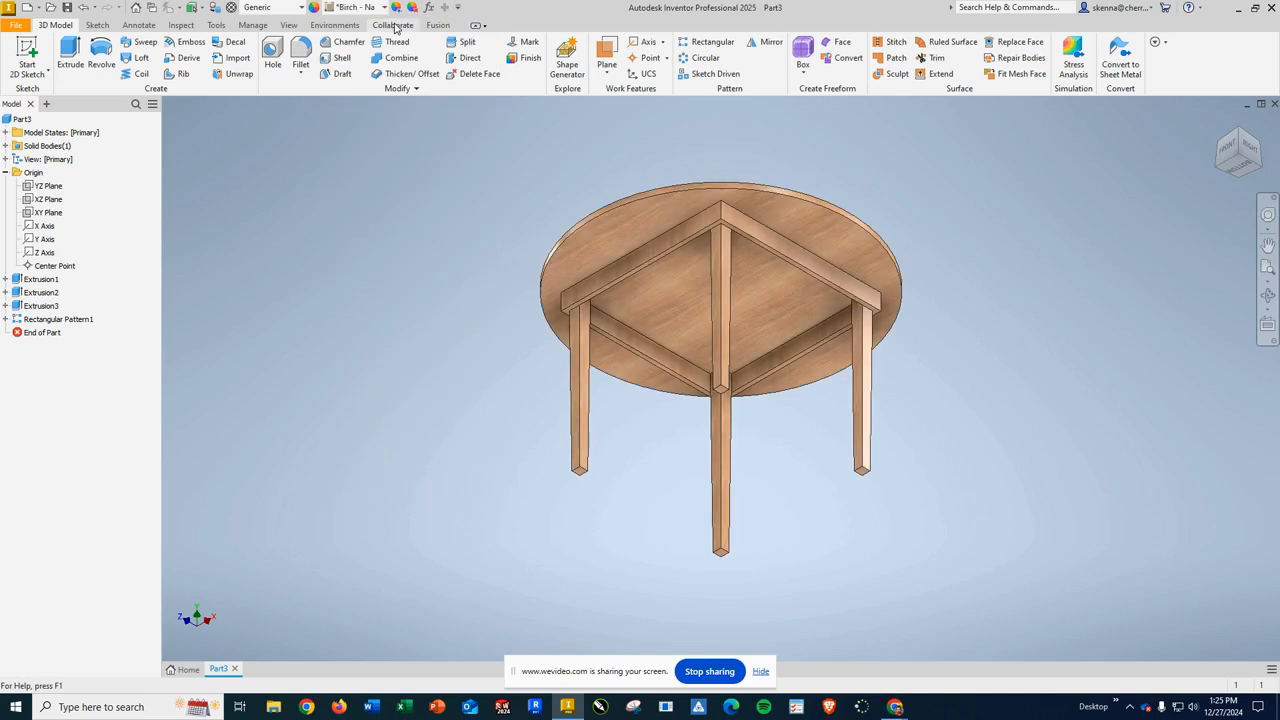
Open the part's iProperties and set its physical material to Wood (Birch)
{"action": "left_click", "coordinate": [1241, 135]}
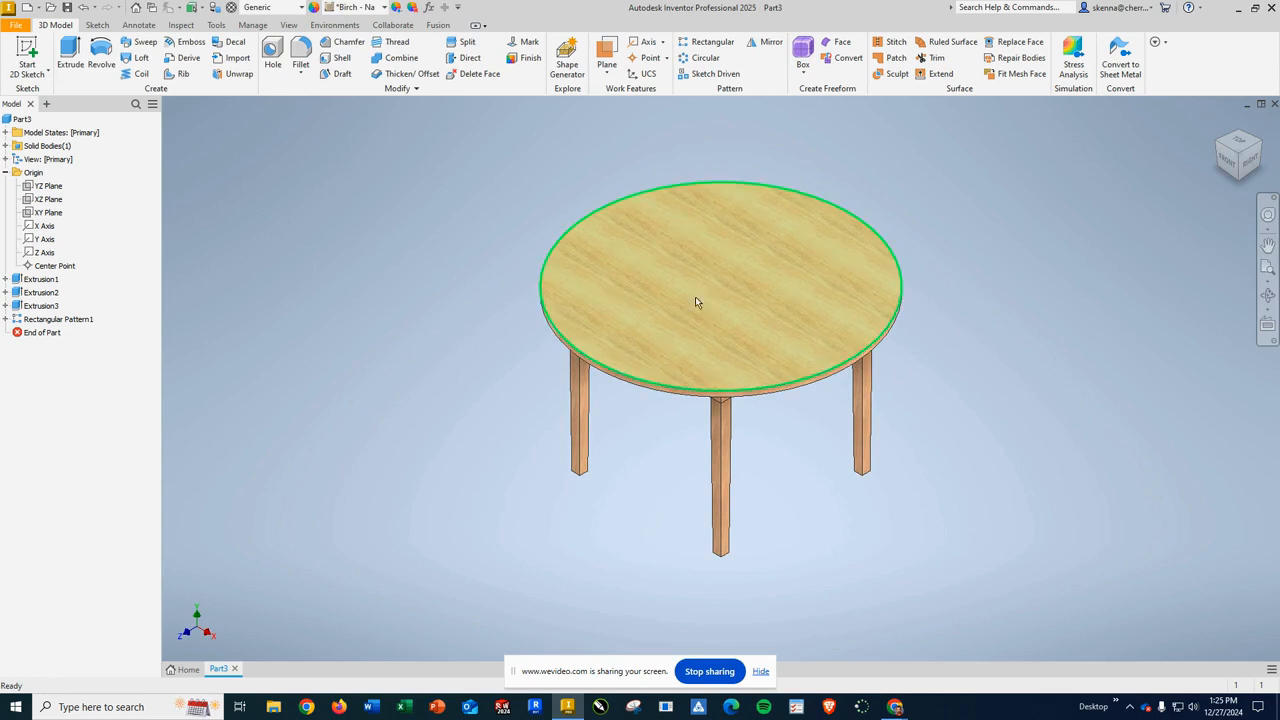
{"action": "left_click", "coordinate": [1245, 187]}
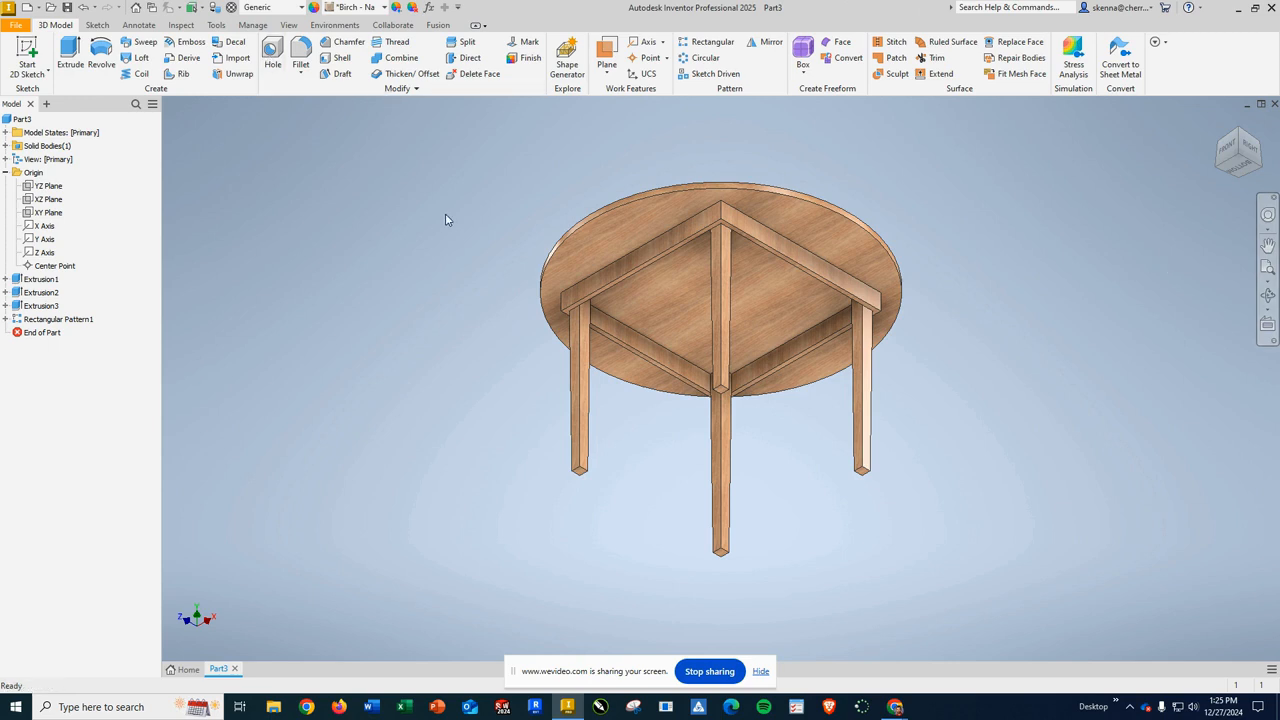
{"action": "right_click", "coordinate": [14, 122]}
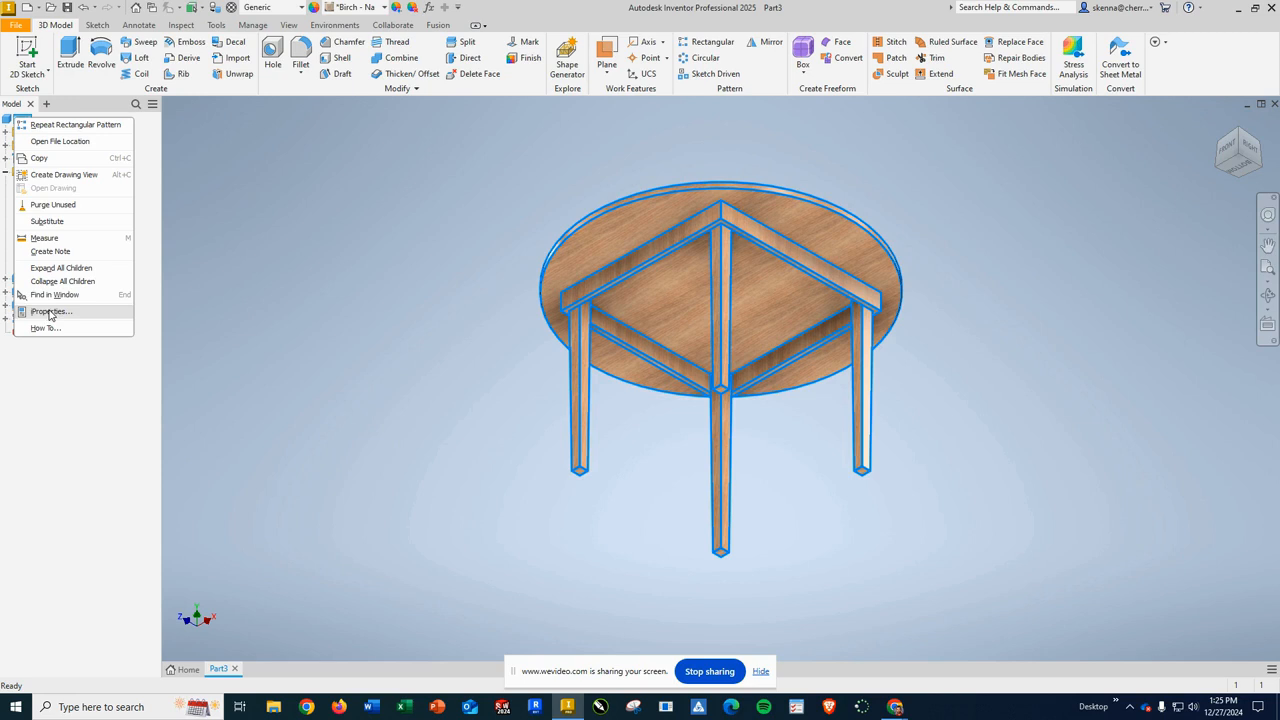
{"action": "left_click", "coordinate": [50, 313]}
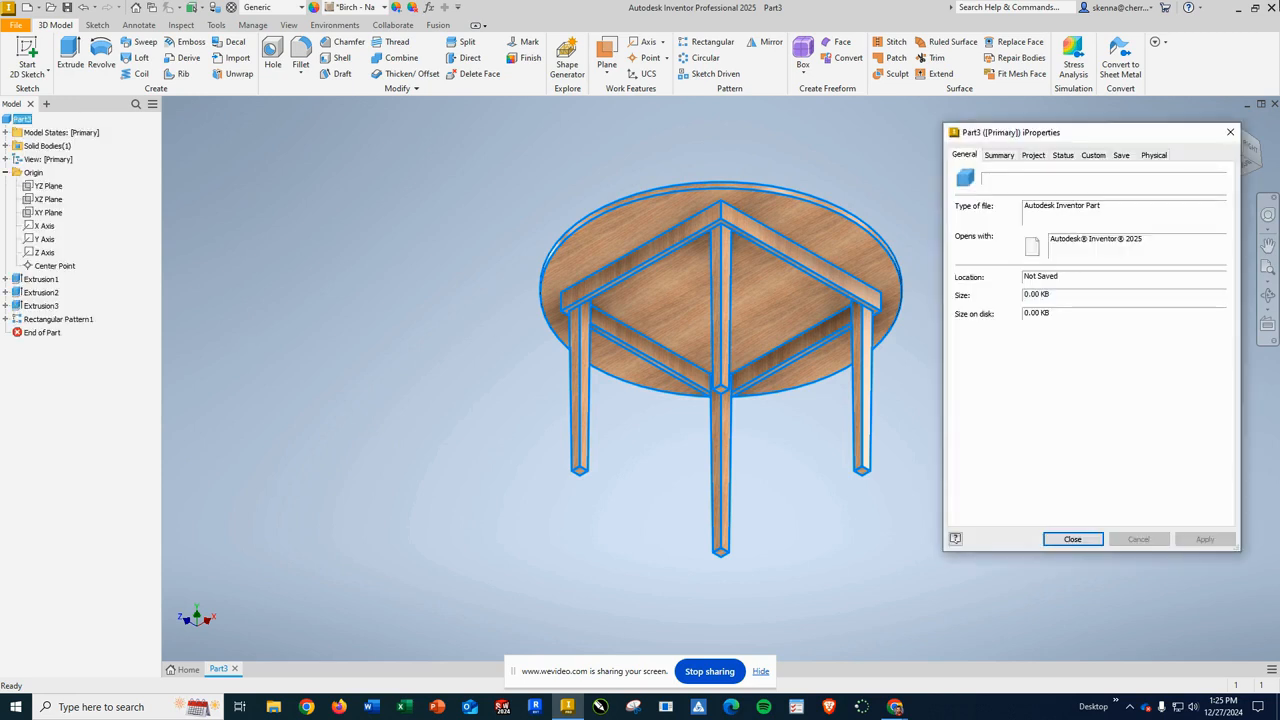
{"action": "left_click_drag", "start_coordinate": [1131, 141], "coordinate": [378, 141]}
{"action": "left_click", "coordinate": [394, 157]}
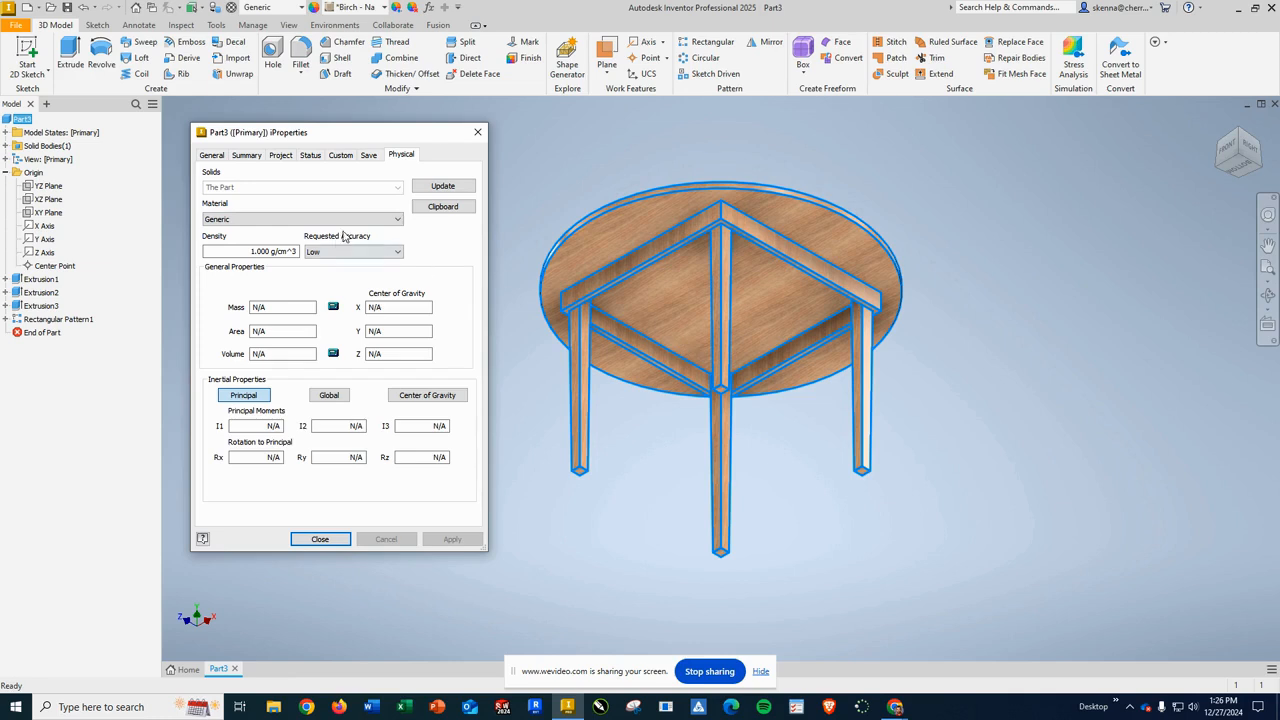
{"action": "left_click", "coordinate": [397, 220]}
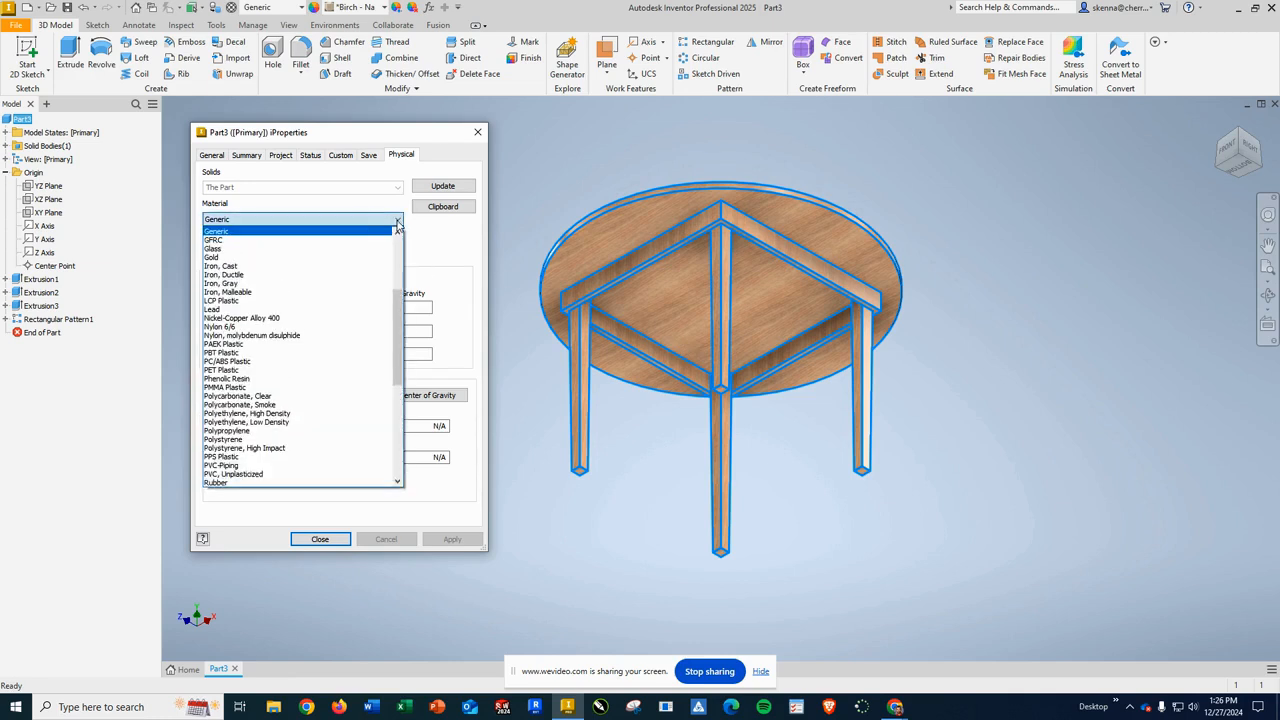
{"action": "scroll", "coordinate": [291, 308], "scroll_direction": "down", "scroll_amount": 3}
{"action": "scroll", "coordinate": [291, 308], "scroll_direction": "up", "scroll_amount": 5}
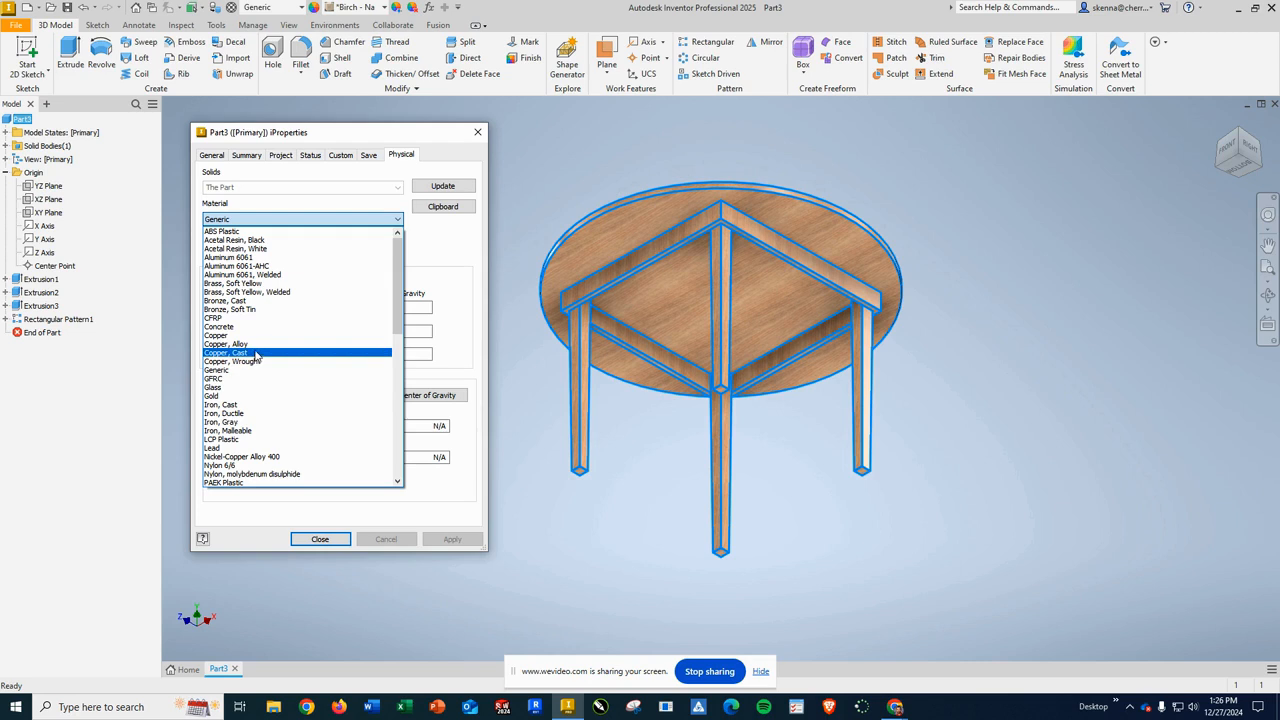
{"action": "scroll", "coordinate": [318, 292], "scroll_direction": "down", "scroll_amount": 9}
{"action": "scroll", "coordinate": [318, 297], "scroll_direction": "down", "scroll_amount": 6}
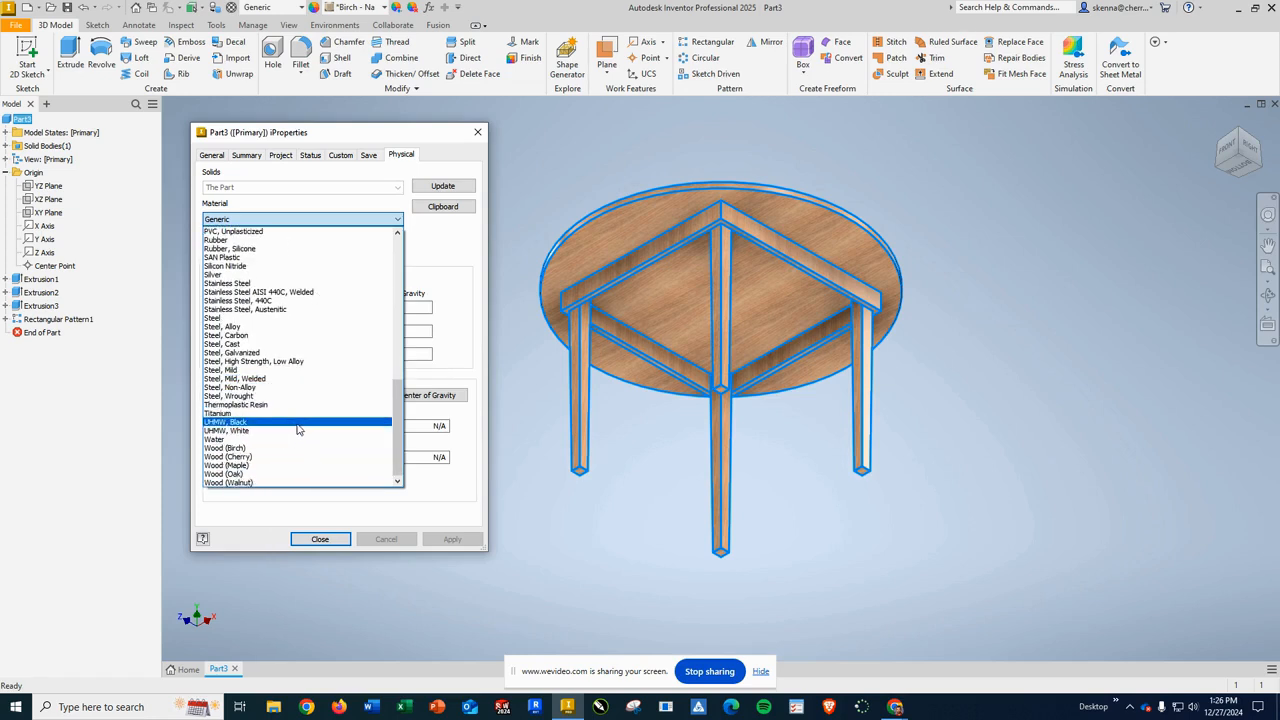
{"action": "left_click", "coordinate": [222, 450]}
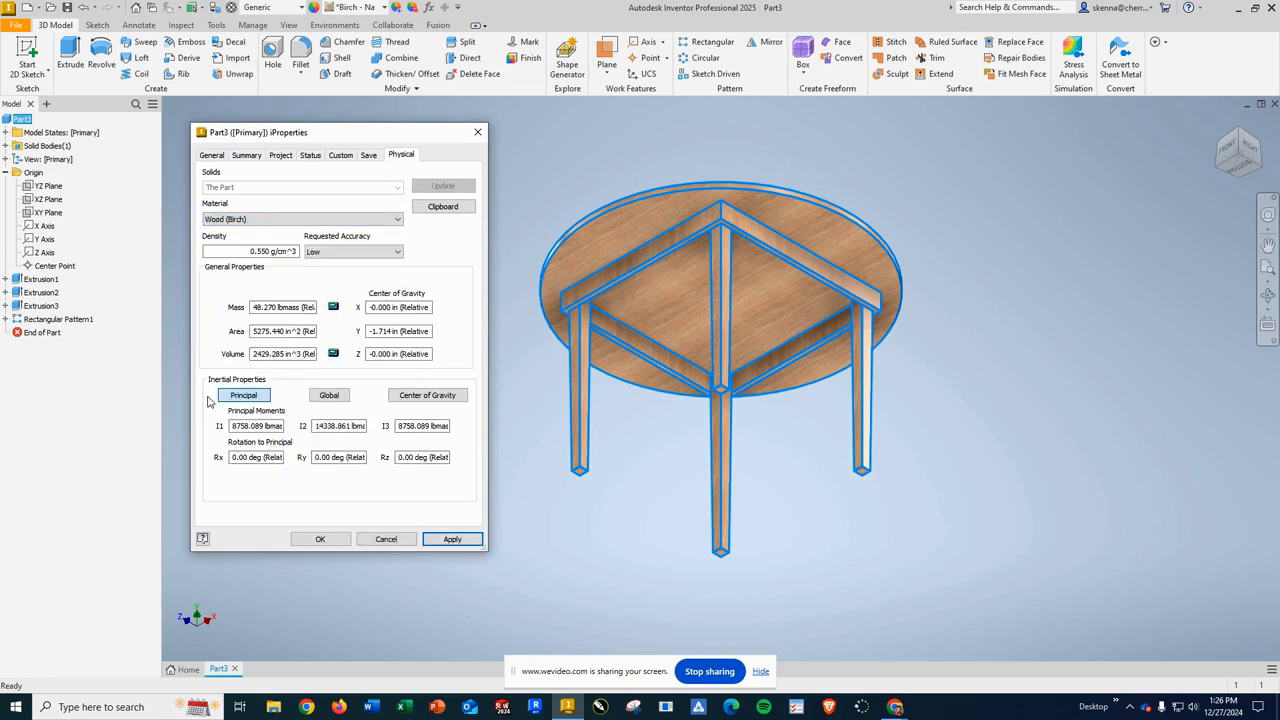